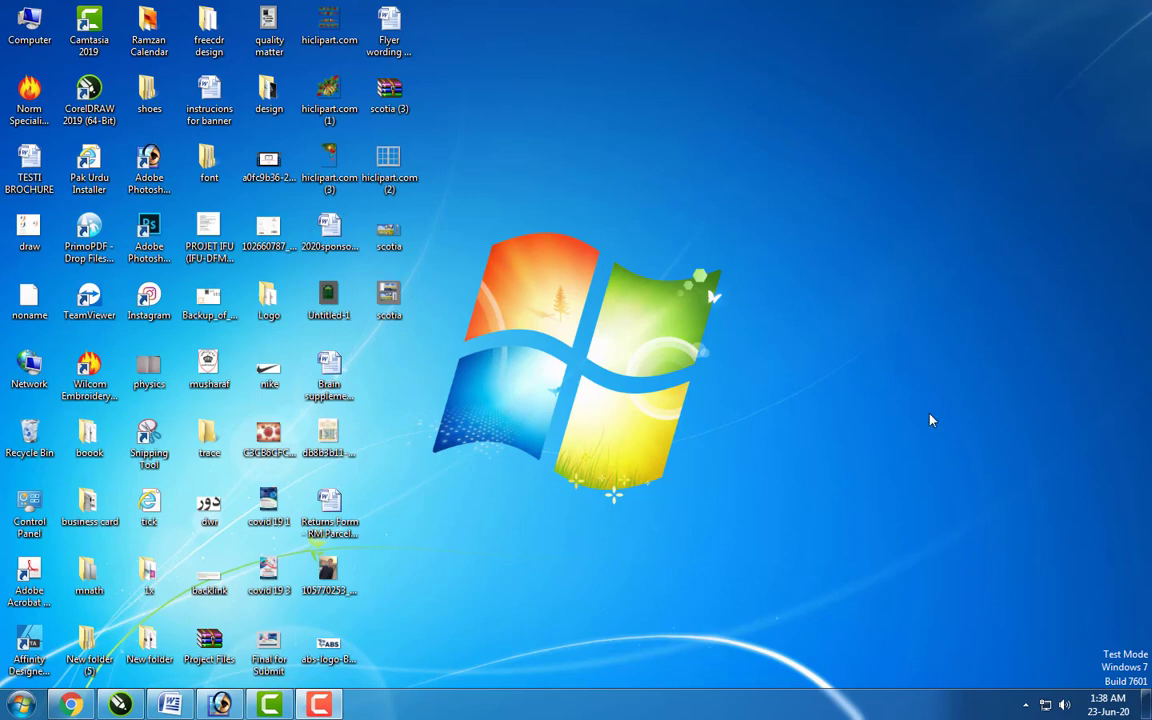
Switch to Chrome and look over the uploaded videos on the Farooq Graphics YouTube channel.
click(67, 705)
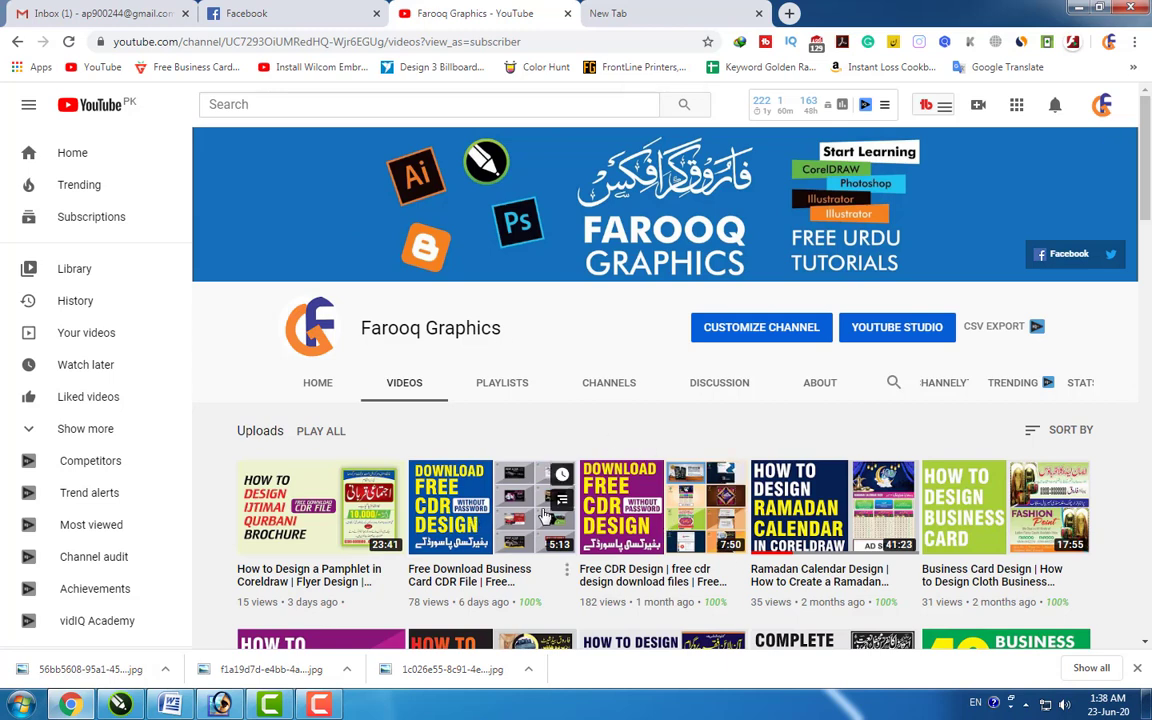
scroll(562, 440, down, 1)
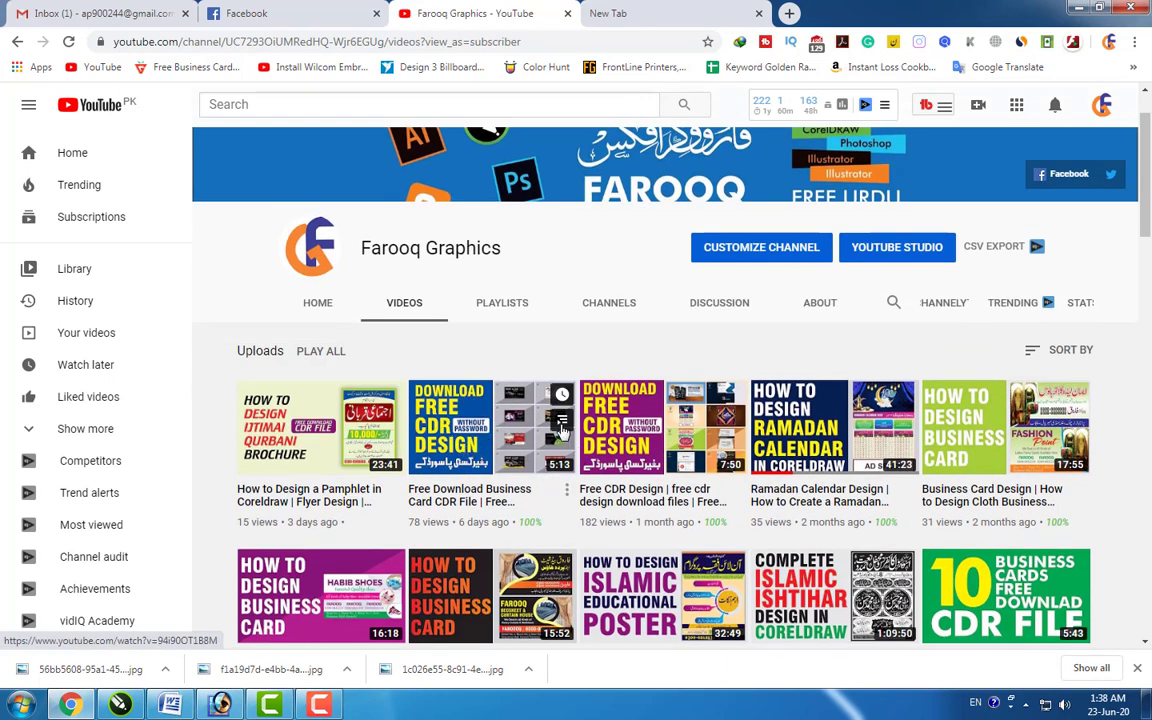
mouse_move(525, 428)
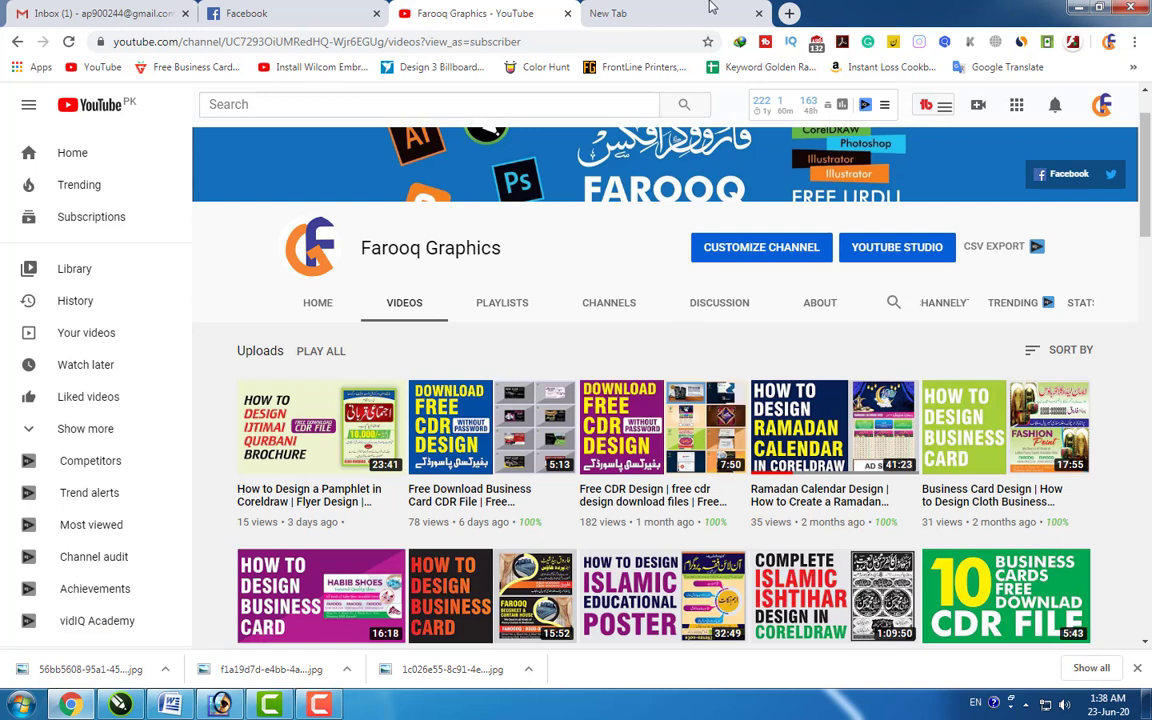
click(612, 13)
click(562, 47)
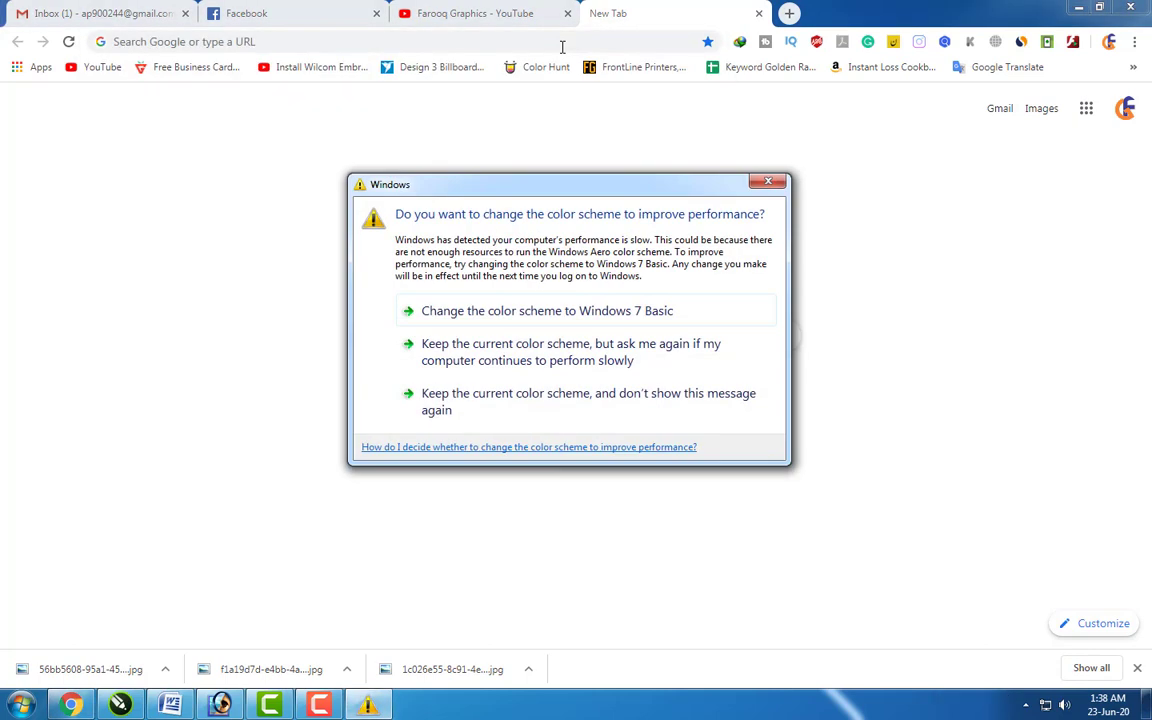
click(150, 42)
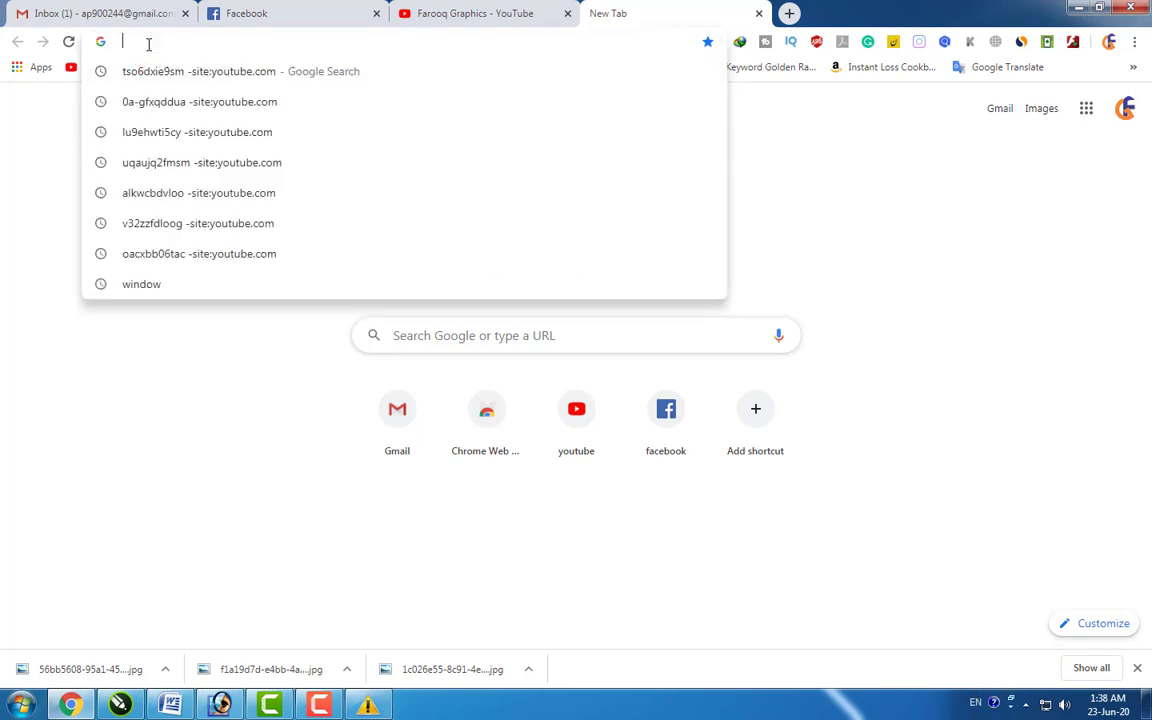
text(www.)
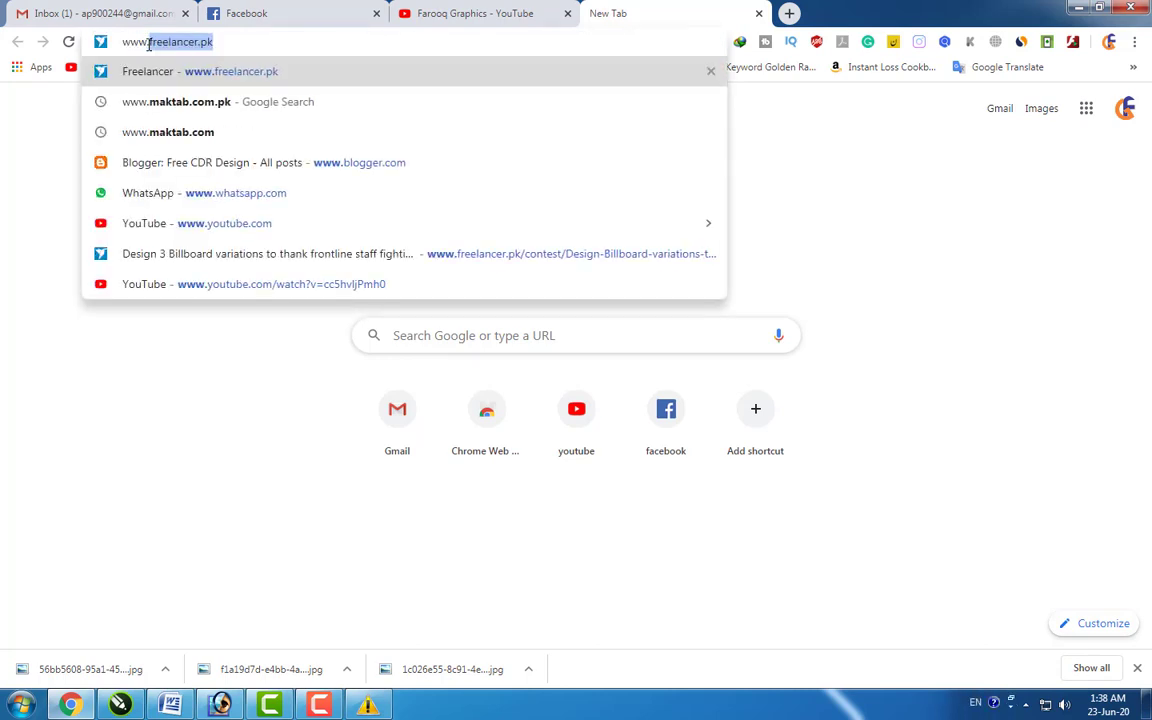
text(freec)
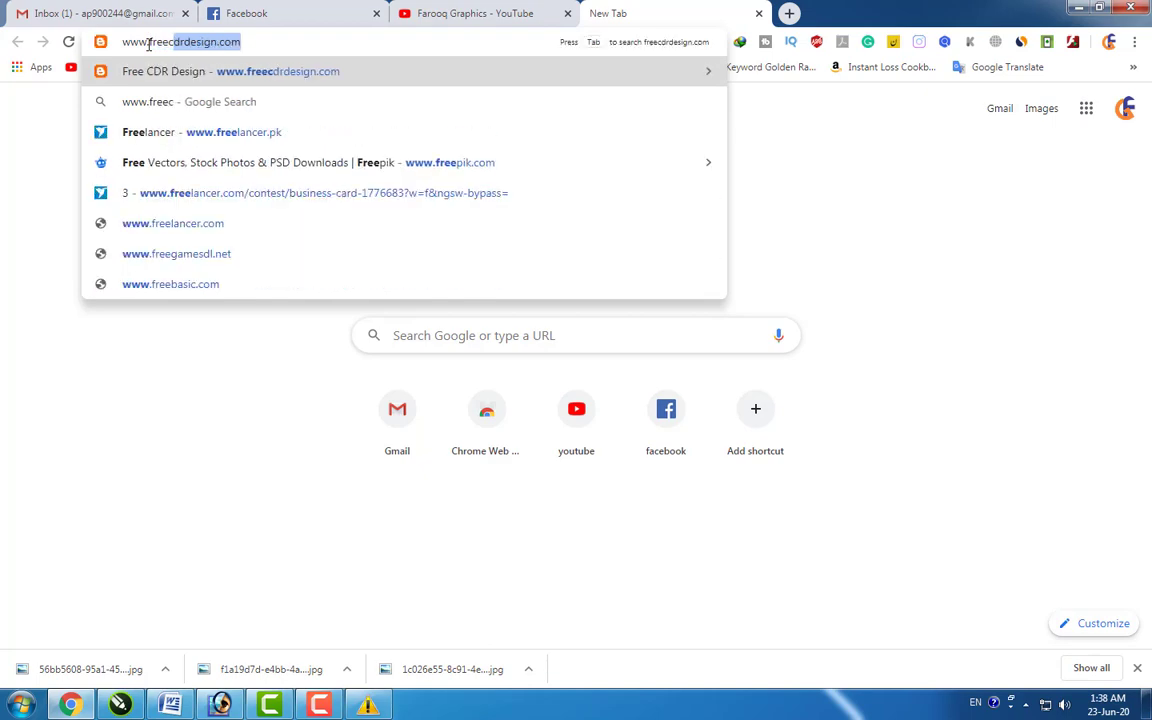
text(drde)
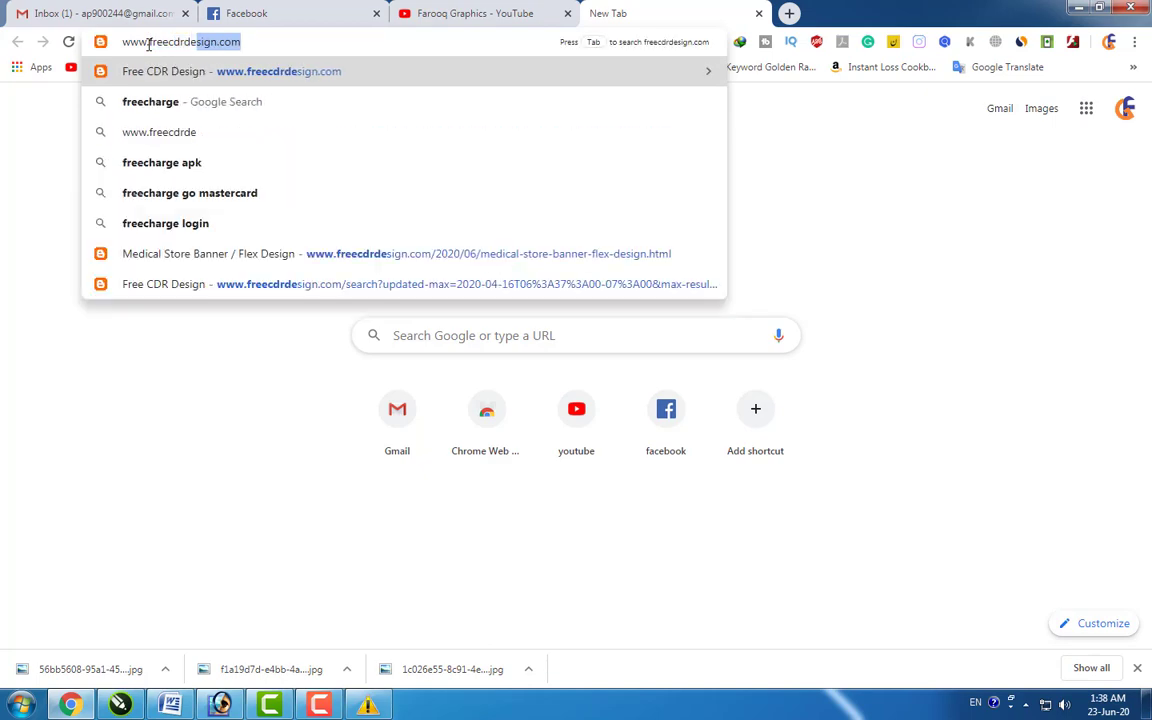
text(sign)
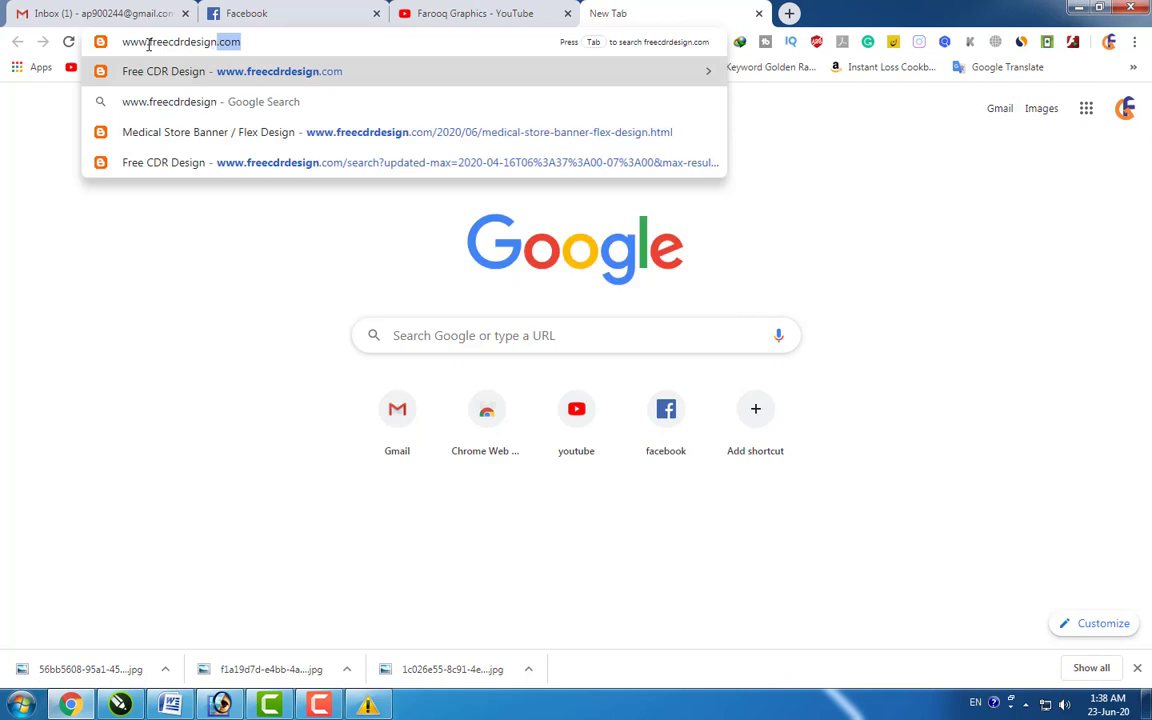
key(Return)
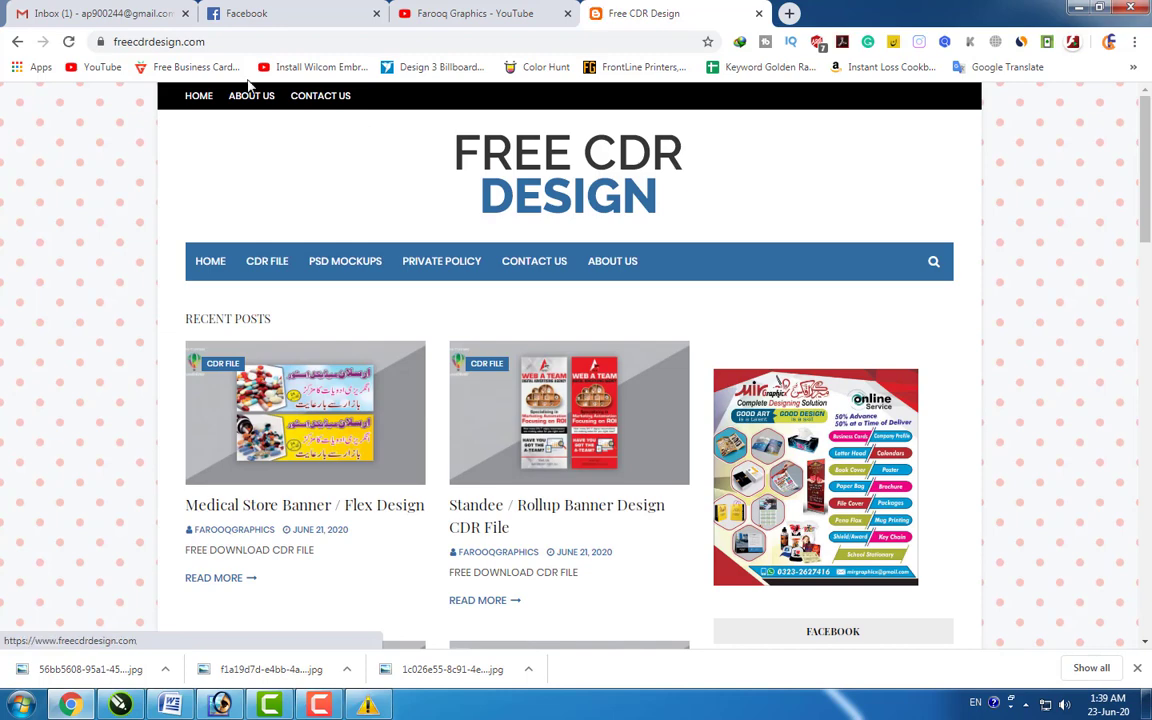
Browse the site's recent posts and open the Mobile Banner / Flex Design CDR File post.
click(270, 42)
click(80, 146)
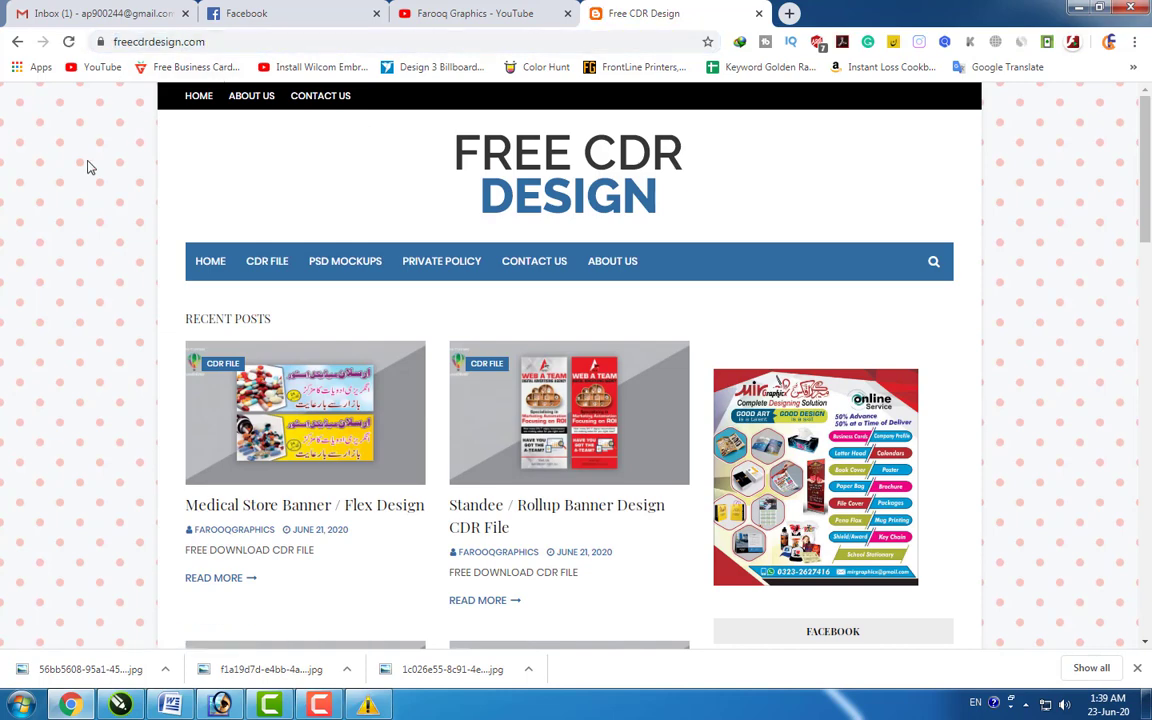
scroll(80, 146, down, 2)
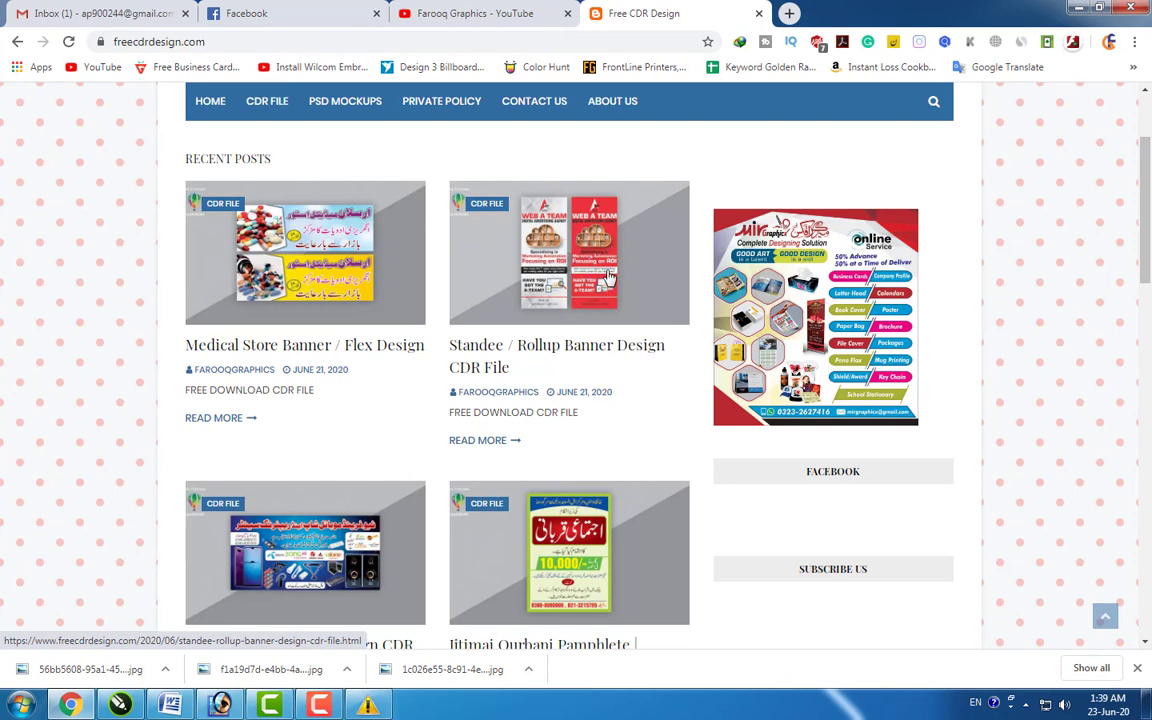
scroll(607, 276, down, 2)
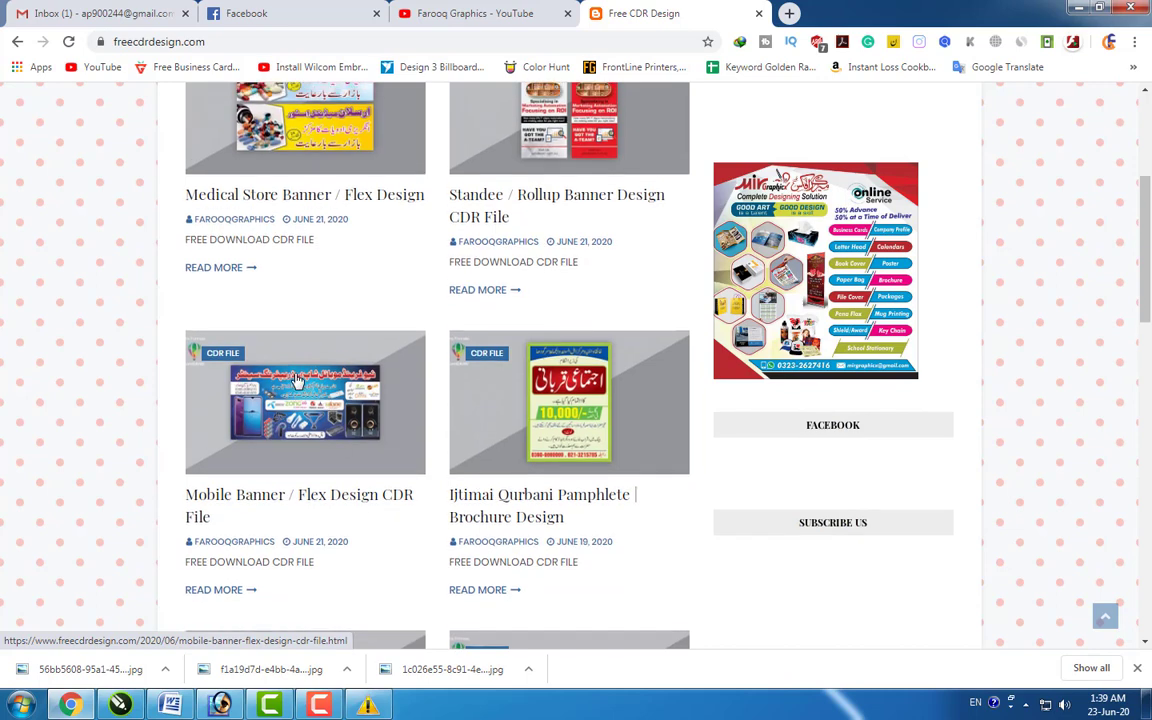
scroll(296, 380, up, 2)
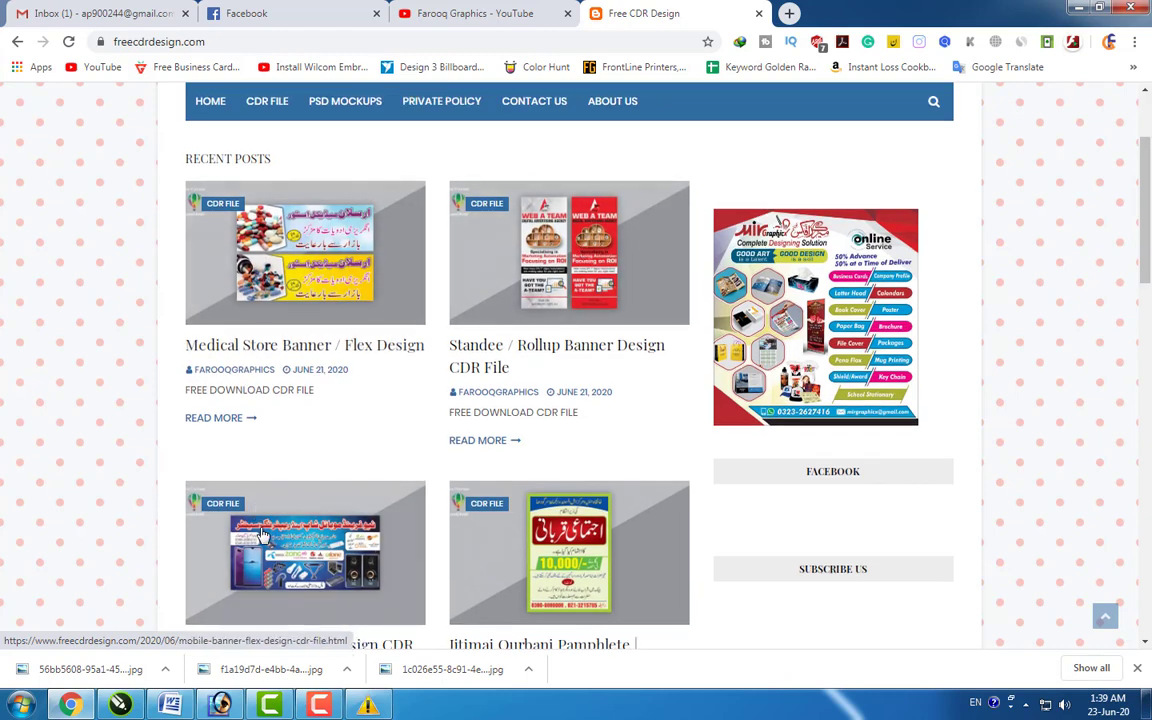
click(378, 487)
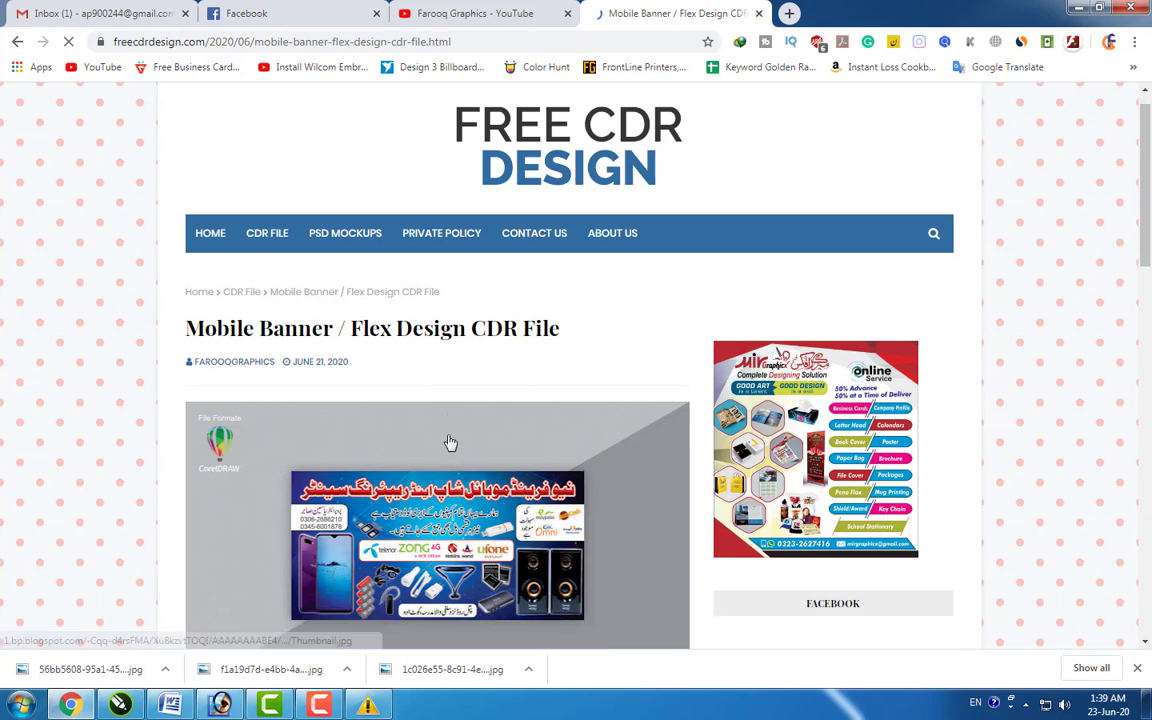
Follow the post's download link to MediaFire and start downloading Mobile Banner Design.rar with the download manager.
scroll(450, 442, down, 3)
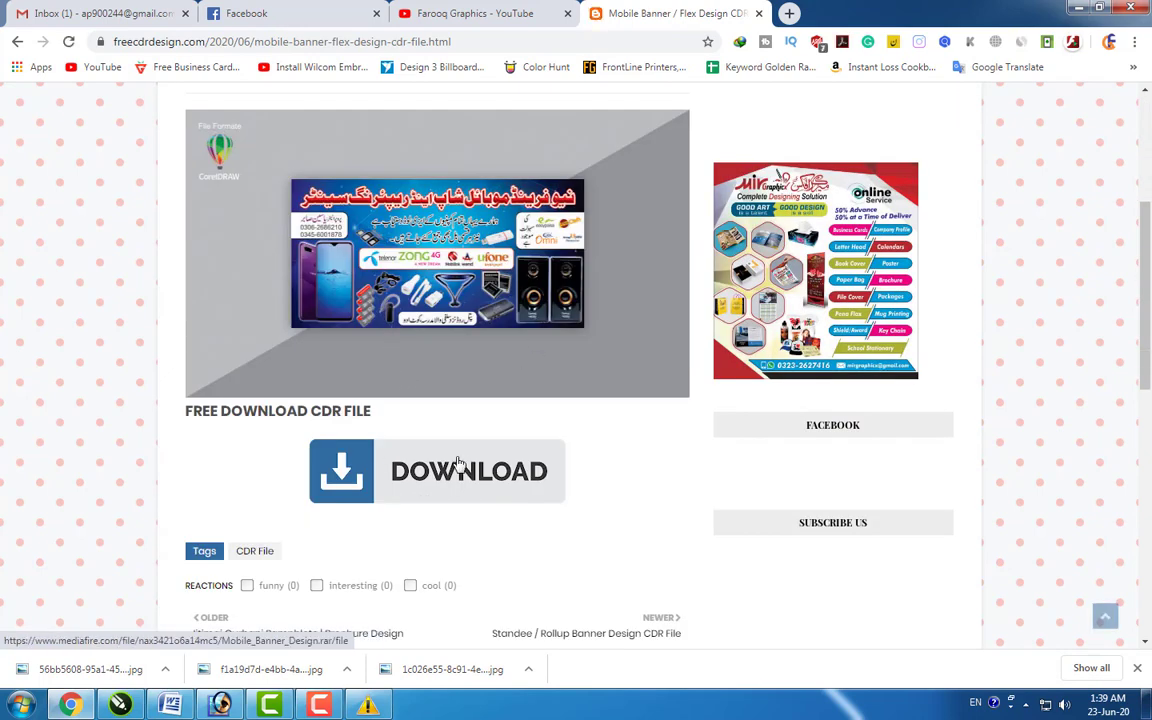
click(458, 462)
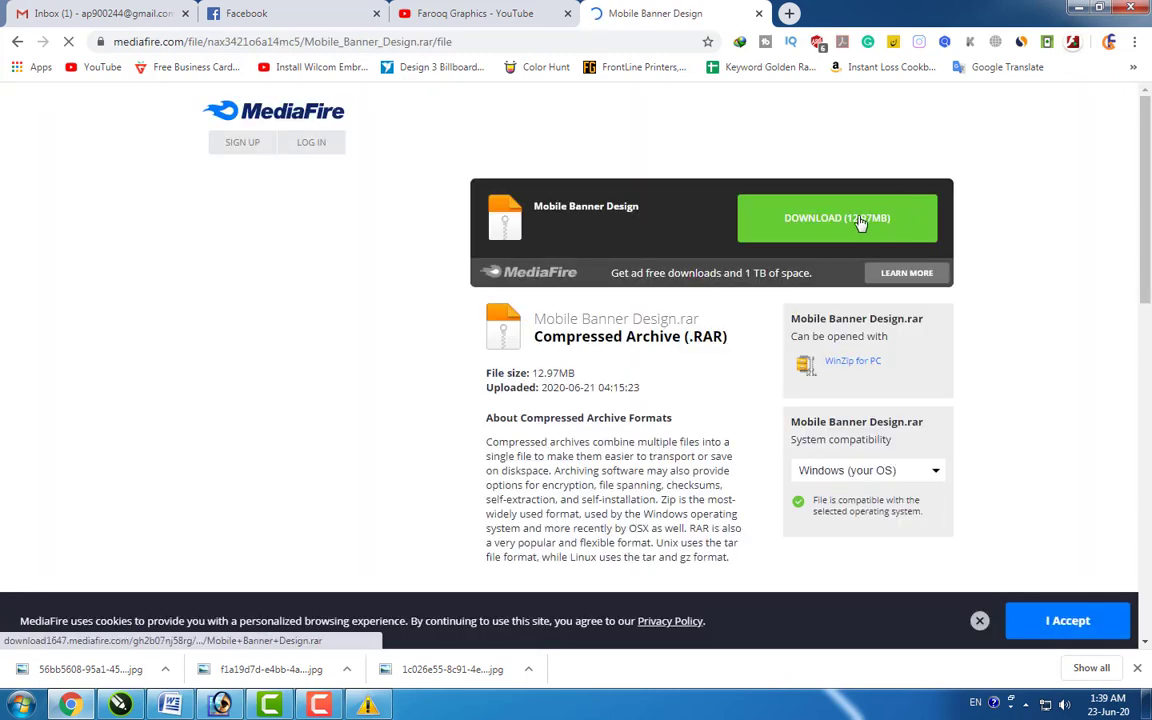
click(866, 218)
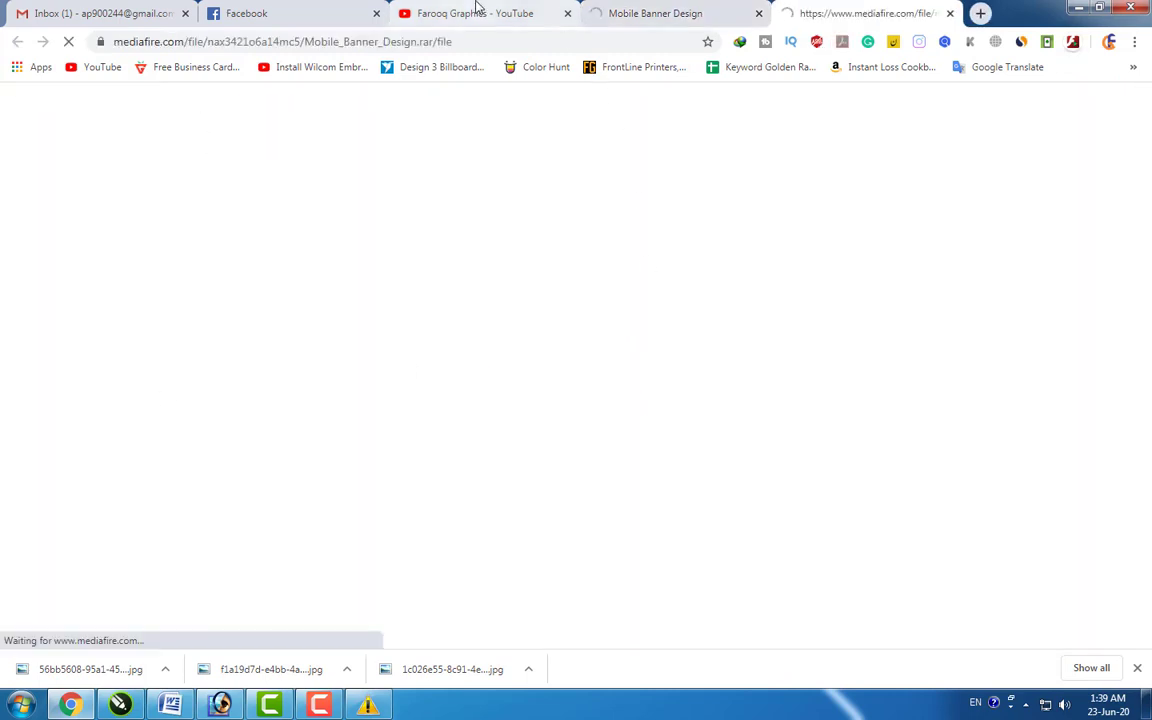
click(476, 12)
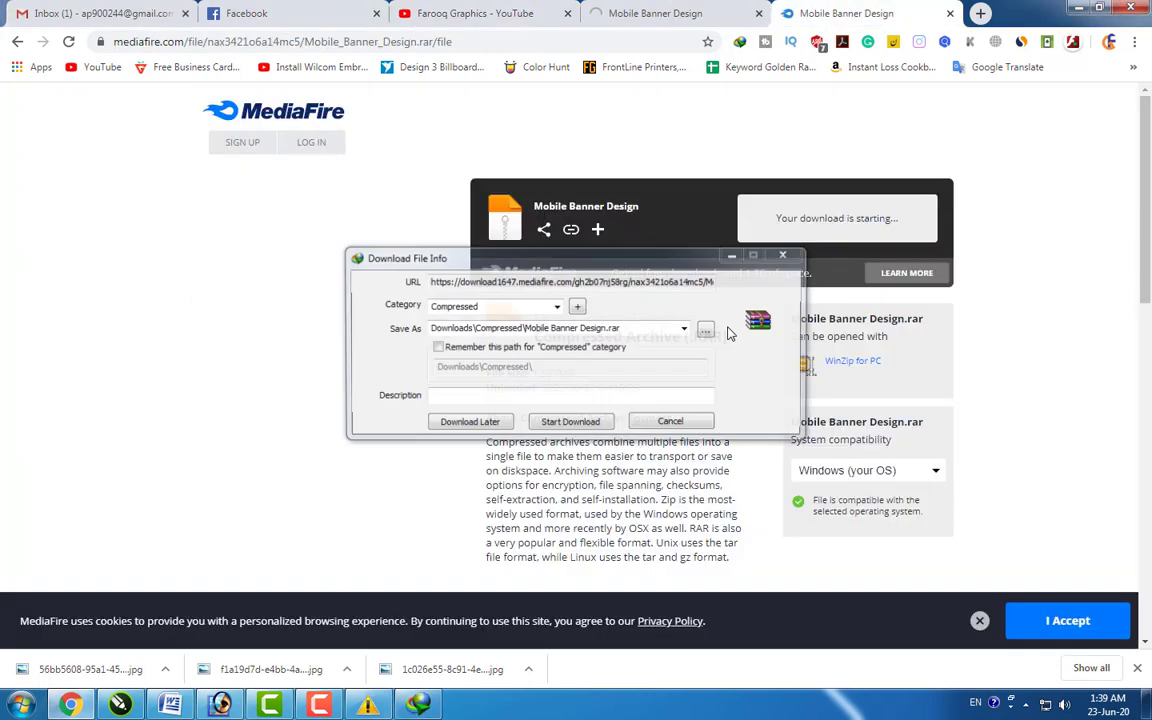
click(484, 423)
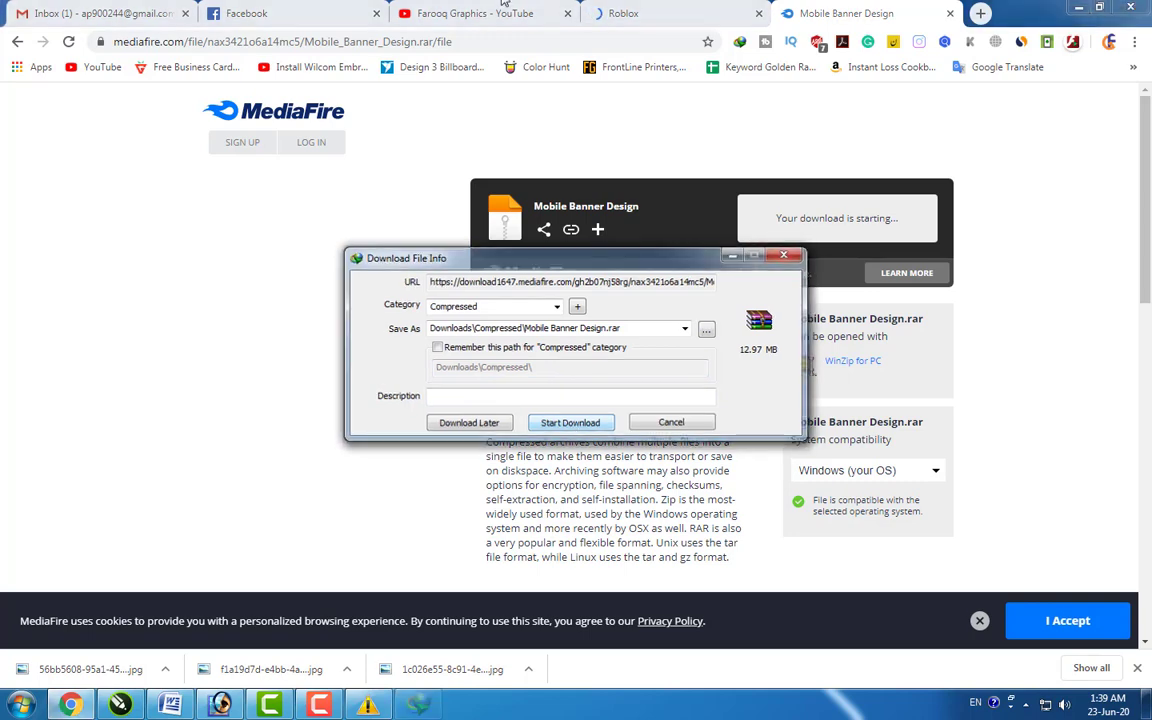
Close the Roblox and Mobile Banner Design tabs and minimize the browser to show the desktop.
click(759, 14)
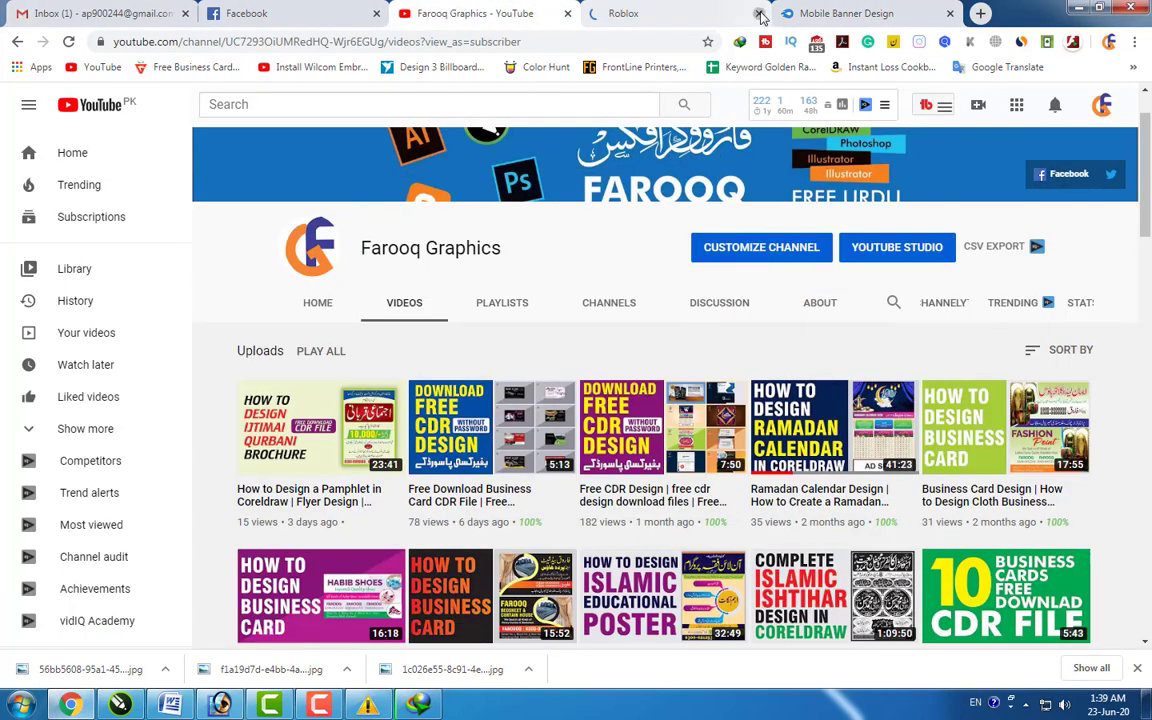
click(759, 14)
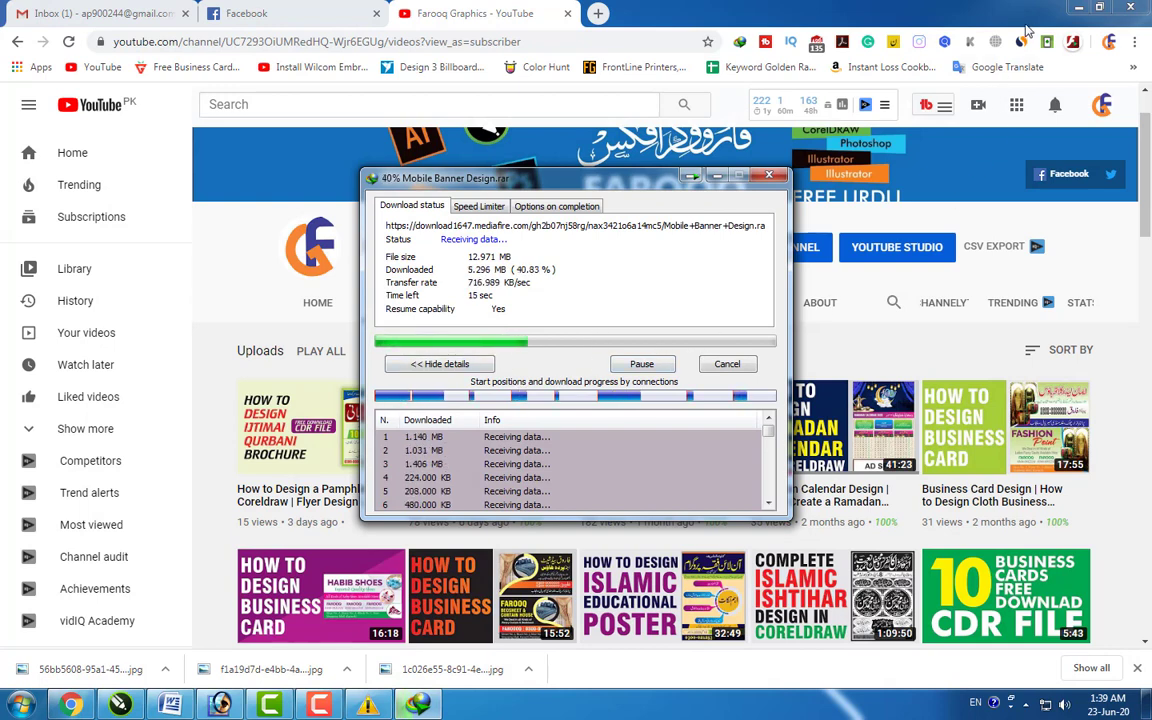
click(1078, 8)
Refresh the desktop and move the download progress window out of the way.
right_click(815, 101)
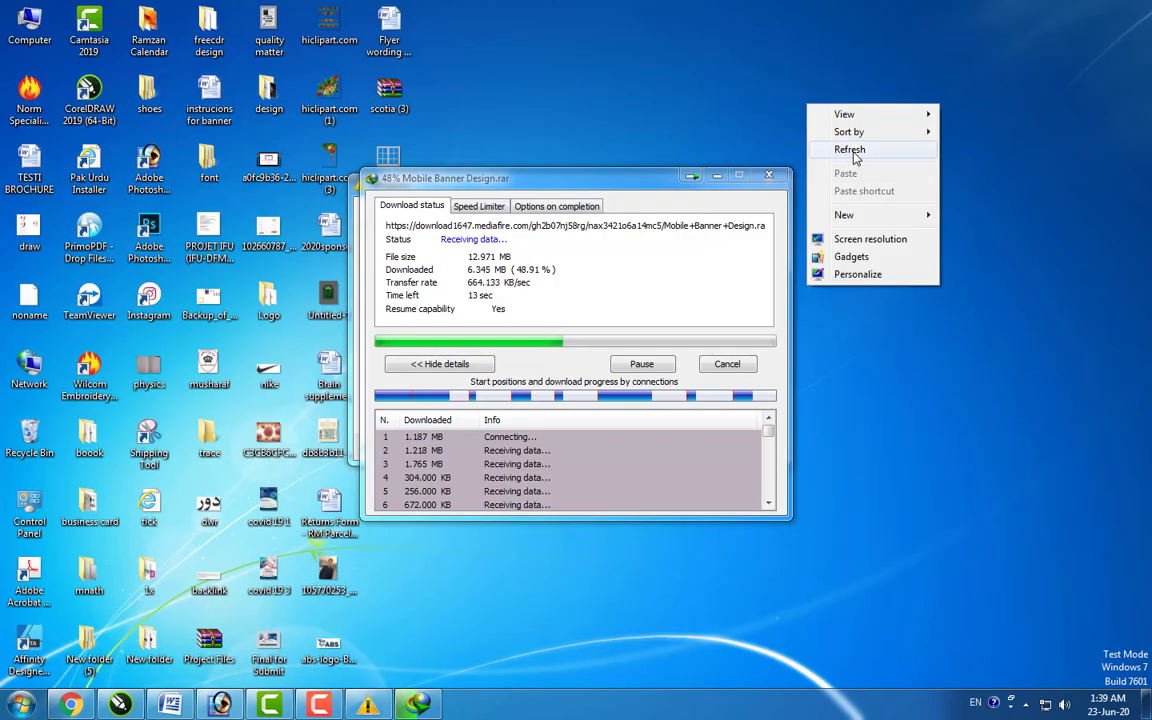
click(845, 149)
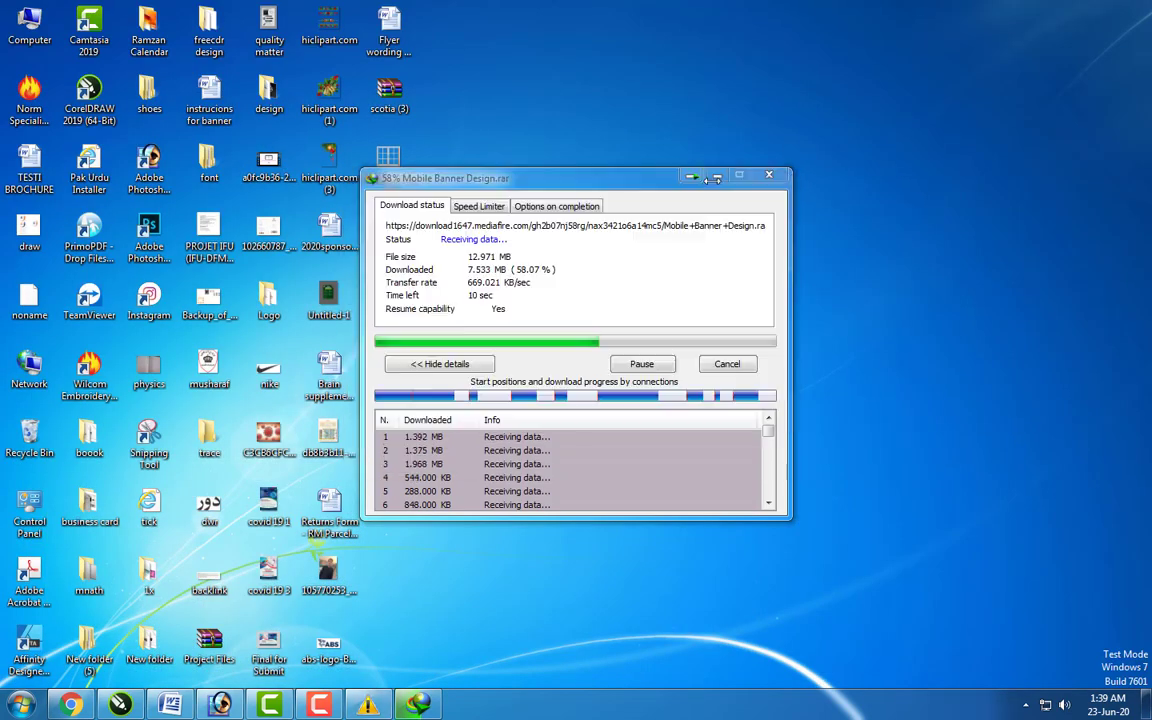
drag(645, 177, 778, 74)
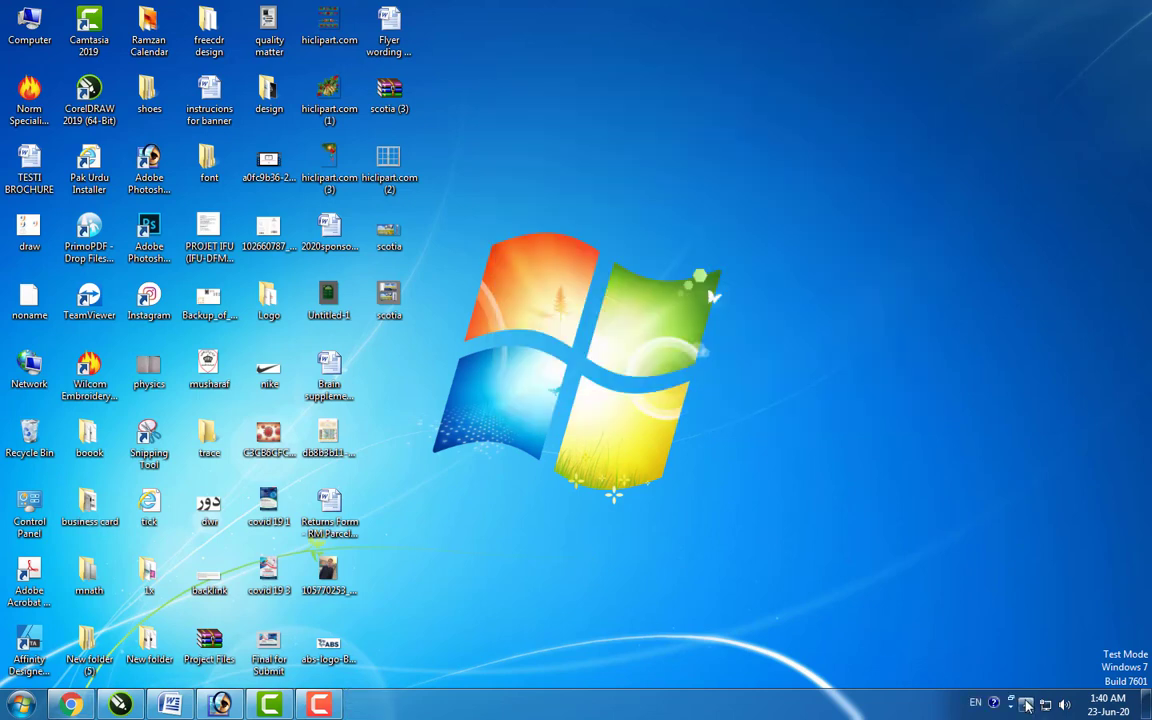
Switch to Internet Download Manager, dismiss its startup tip and open the downloaded Mobile Banner Design.rar archive.
click(1025, 704)
double_click(990, 598)
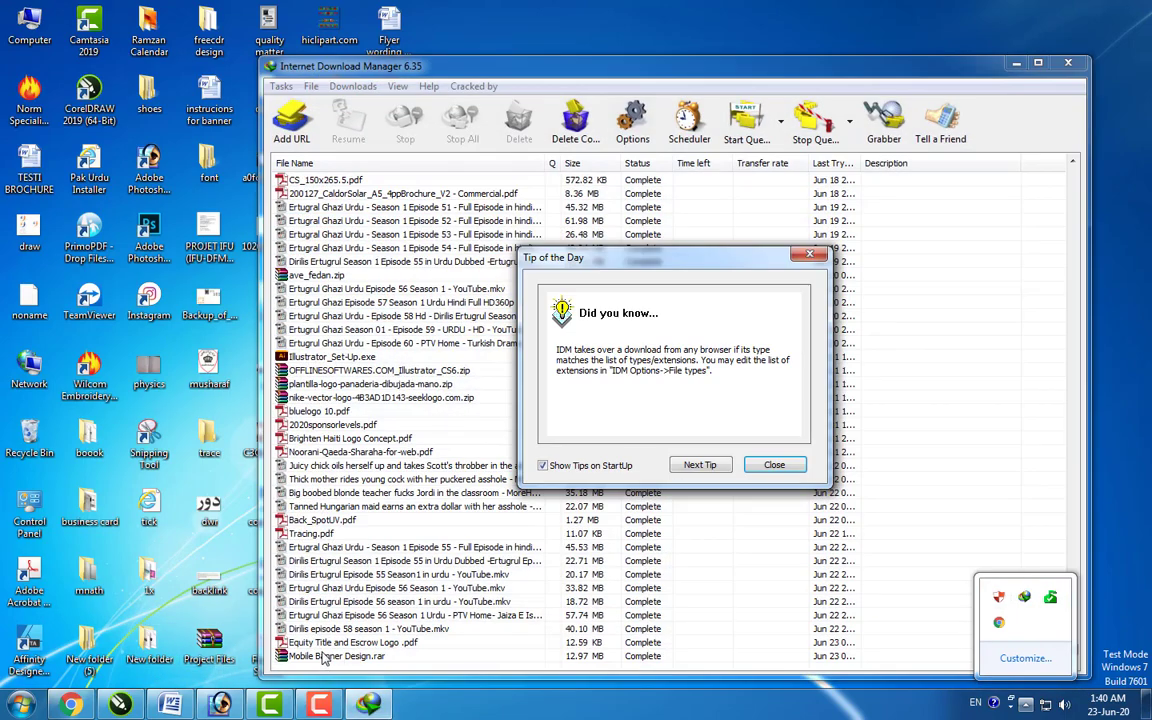
click(774, 464)
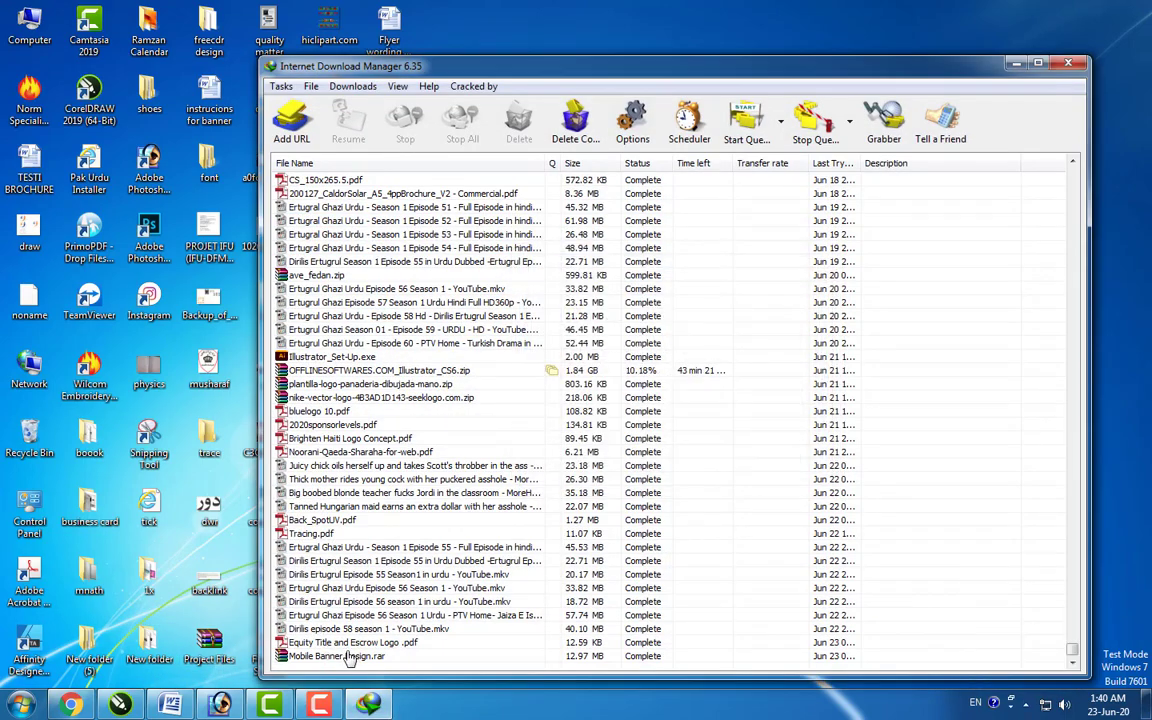
right_click(350, 656)
click(384, 403)
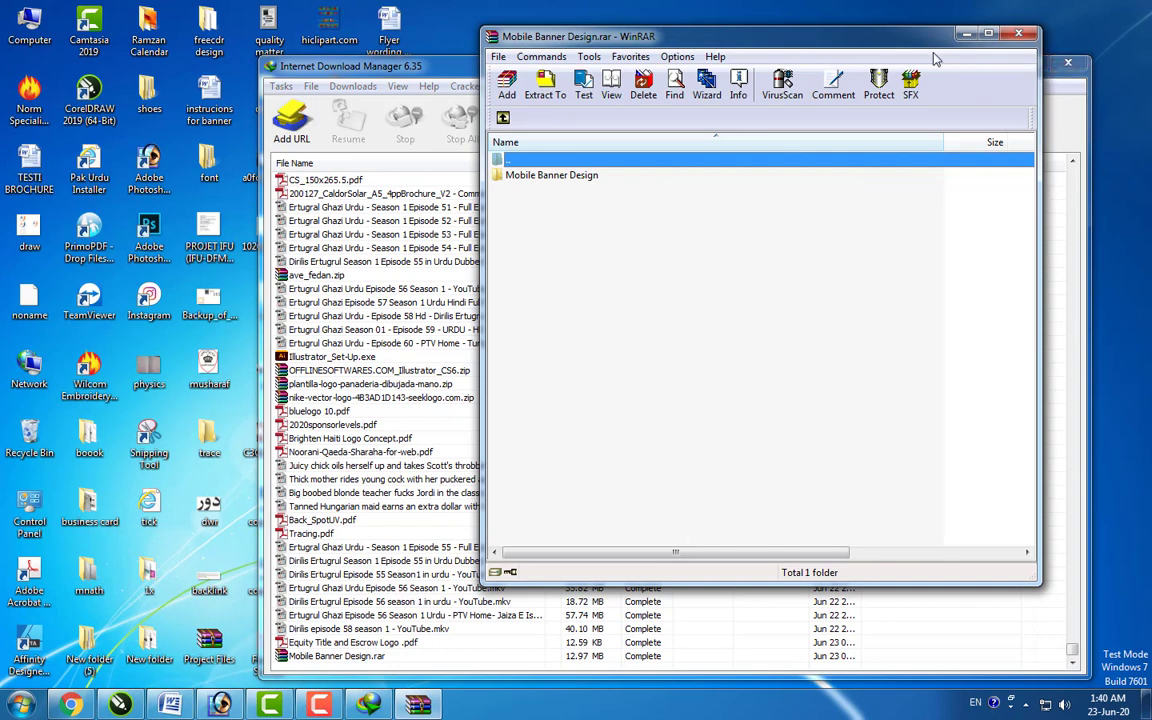
Open the archive's Mobile Banner Design folder in a maximized window and check the mobile banner.cdr and mobile banner.cmx files.
double_click(561, 175)
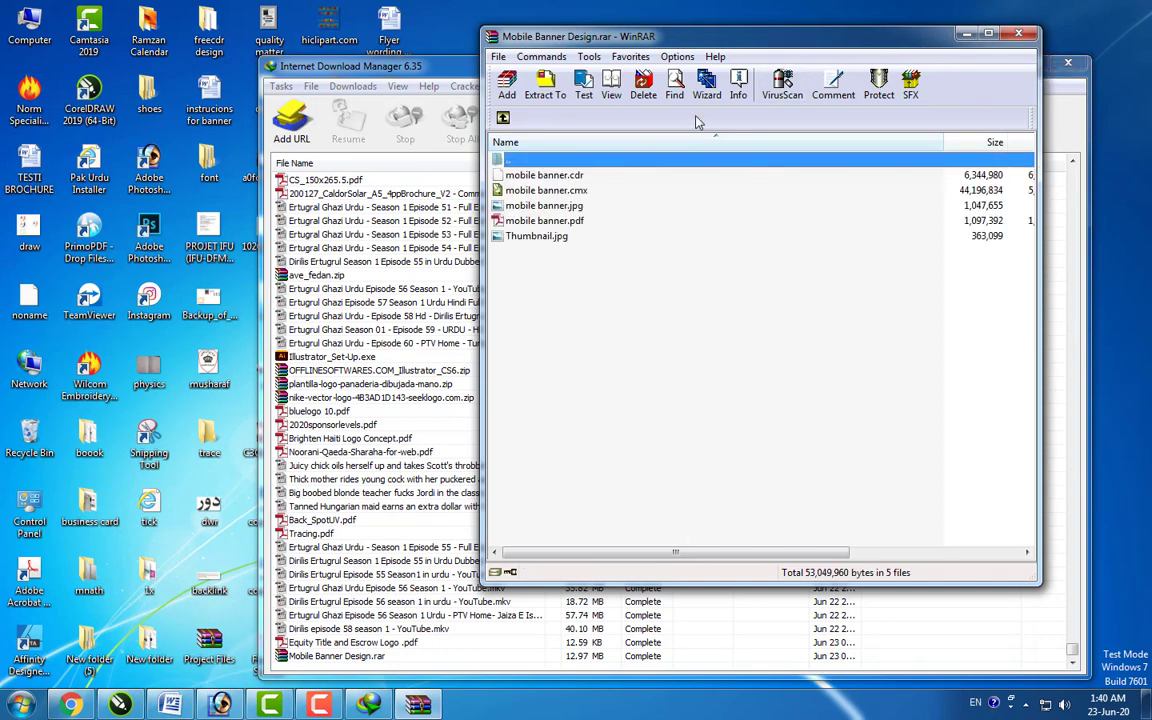
double_click(592, 40)
click(20, 143)
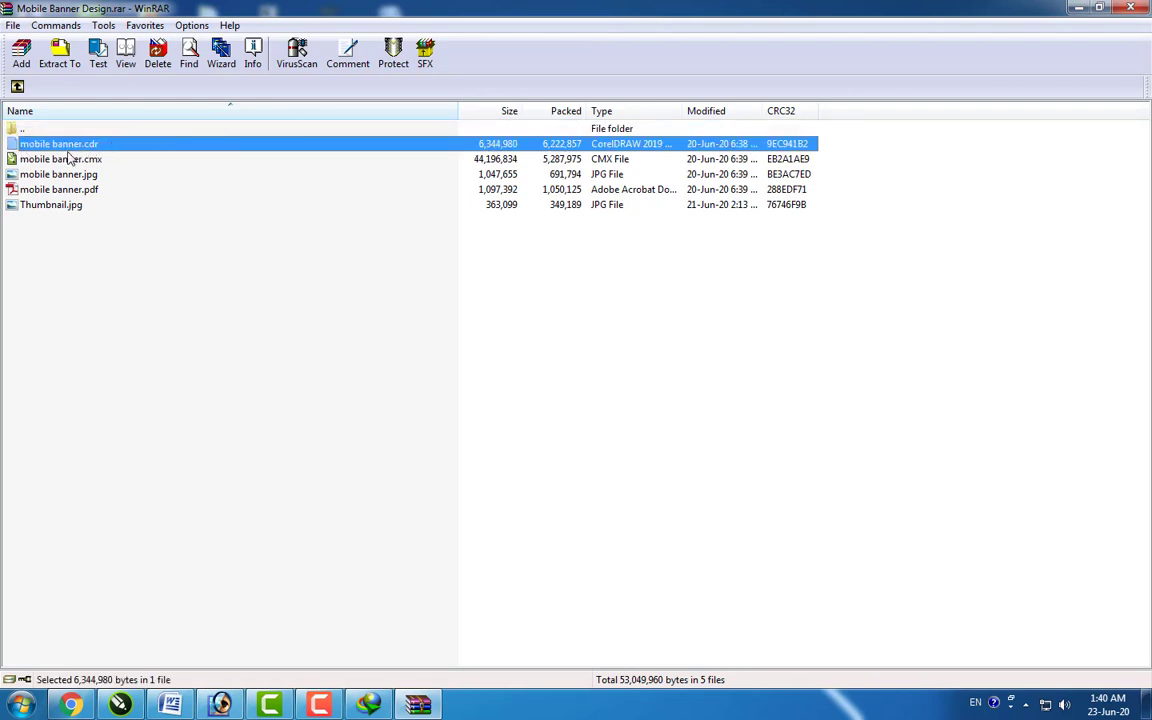
click(14, 158)
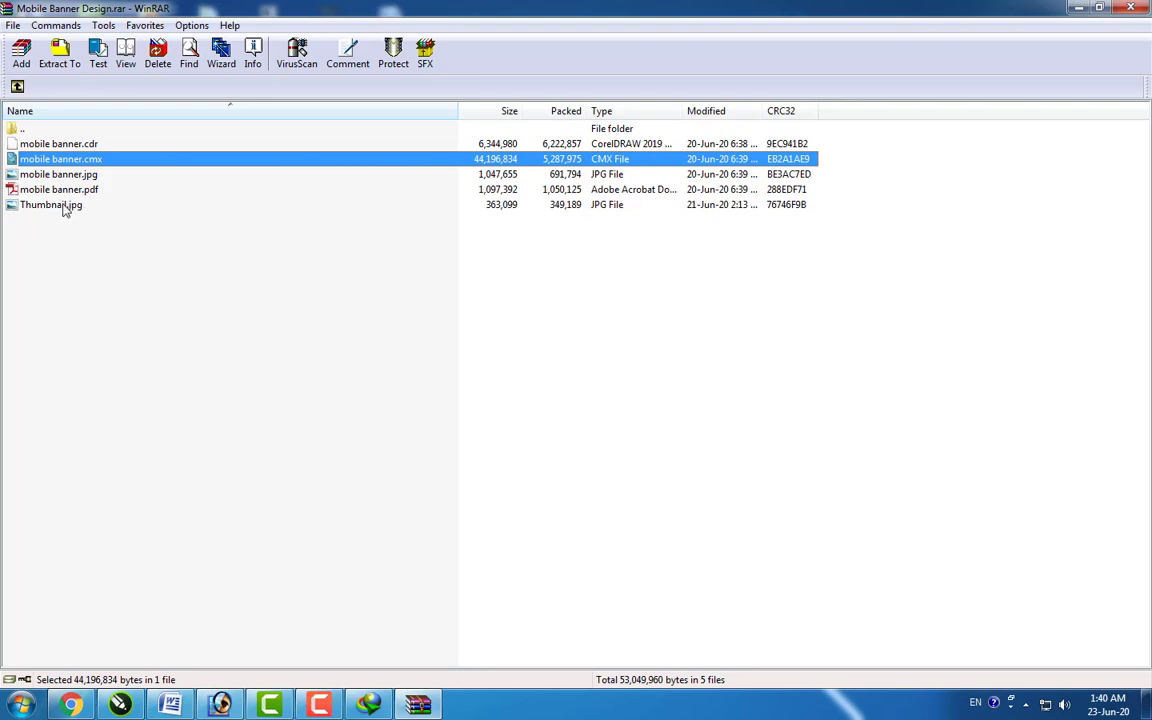
Preview Thumbnail.jpg from the archive, close it, and view mobile banner.pdf in a maximized window.
double_click(63, 206)
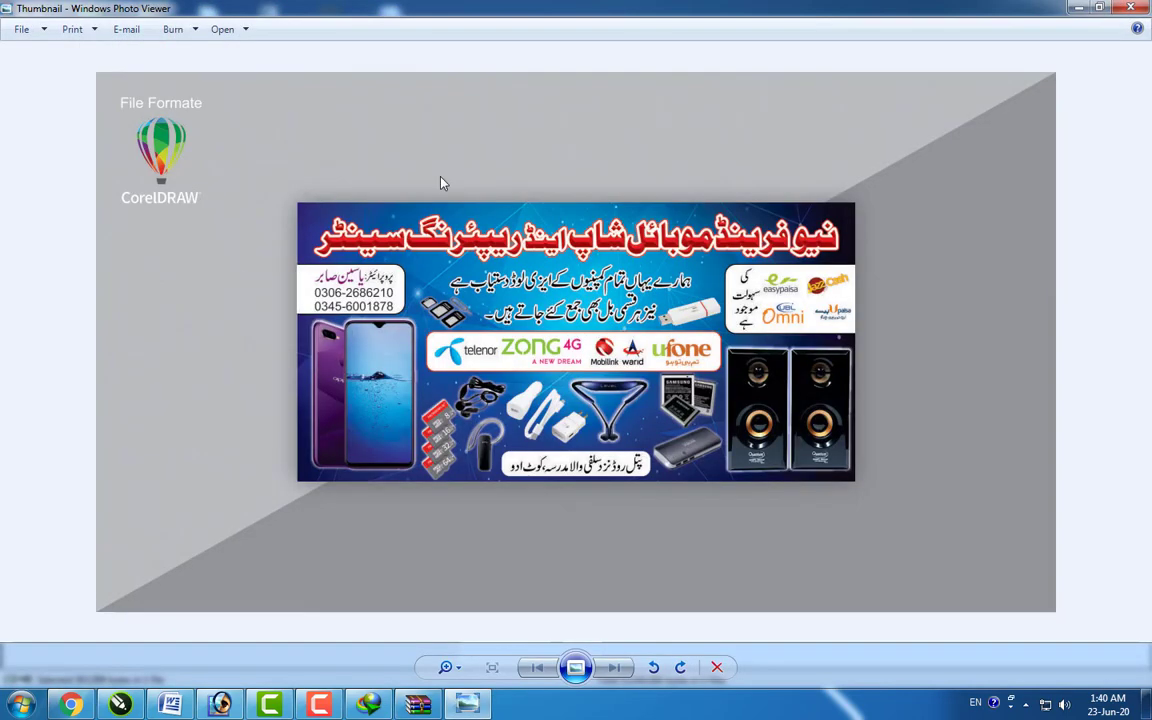
key(Escape)
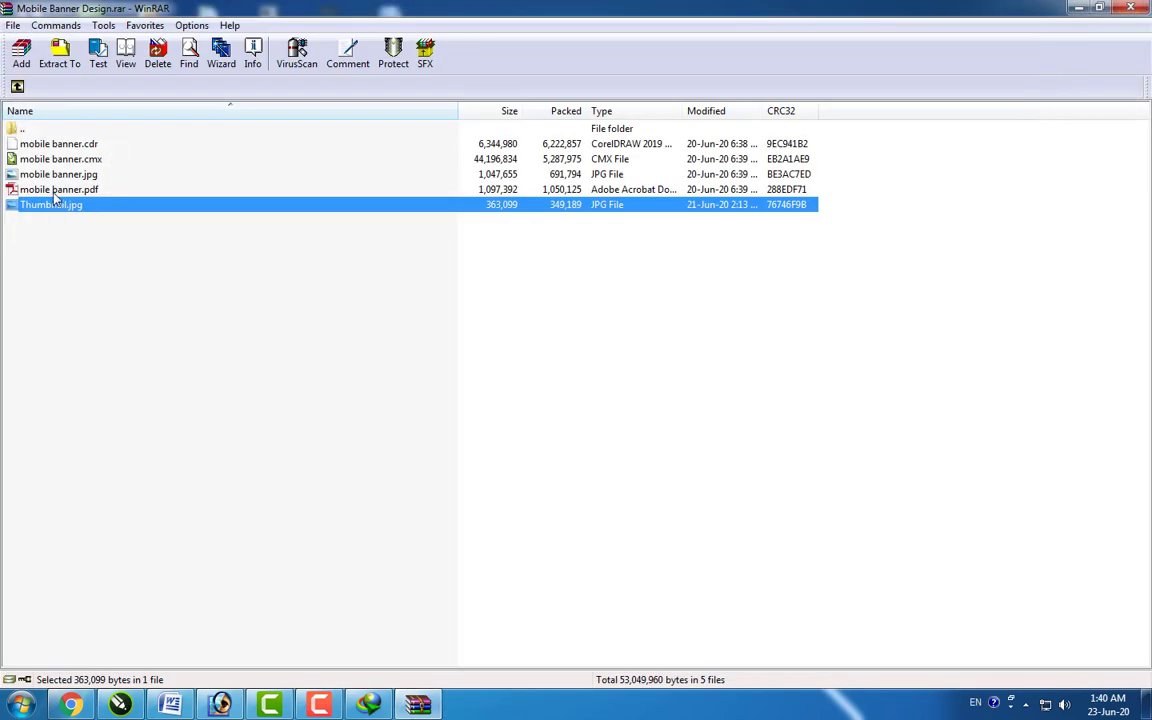
double_click(113, 190)
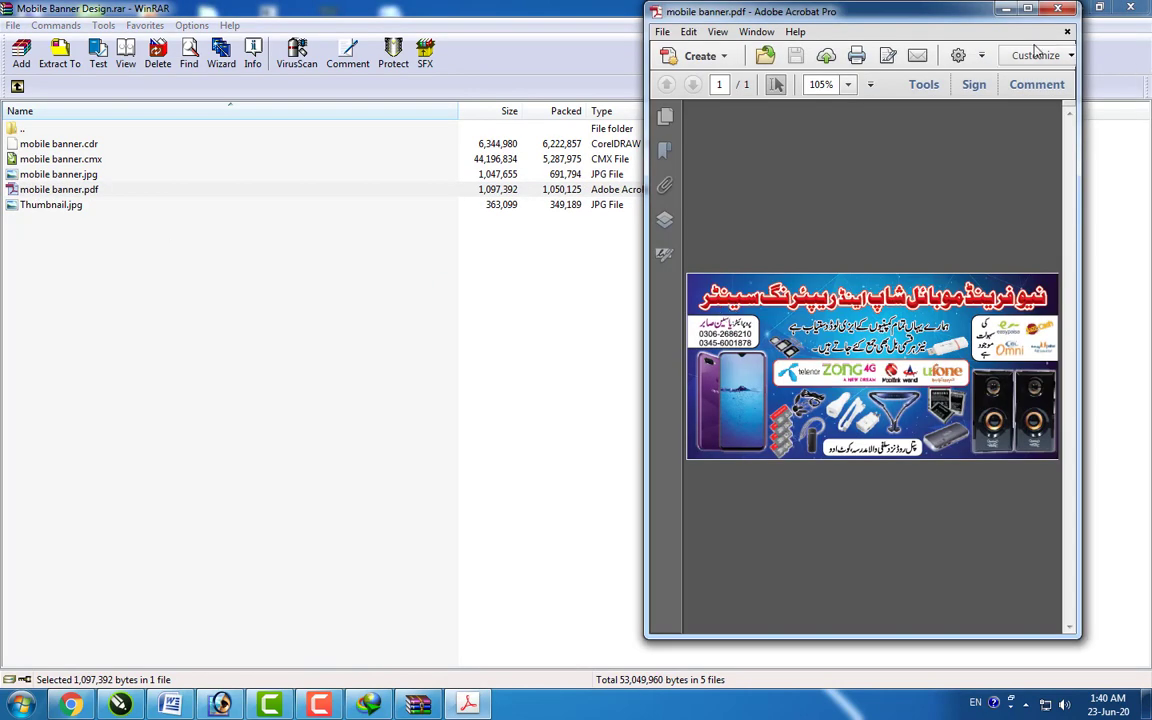
click(1029, 10)
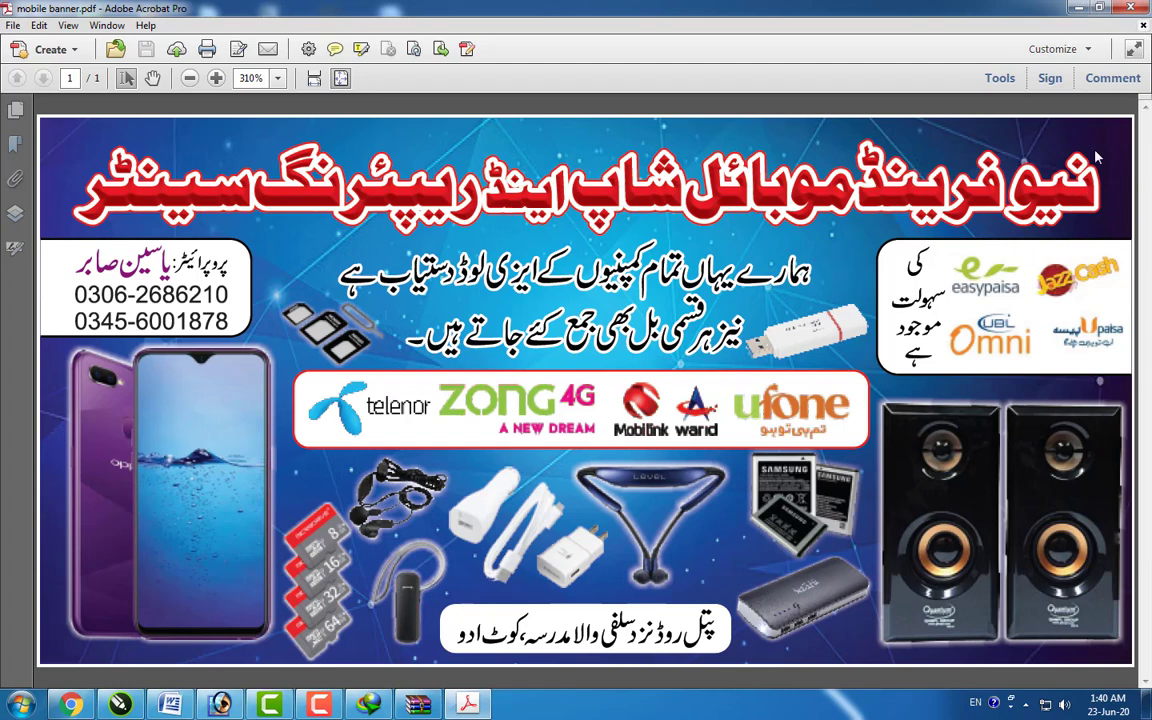
Close the PDF and open mobile banner.cmx from the WinRAR archive in CorelDRAW.
right_click(468, 704)
click(411, 658)
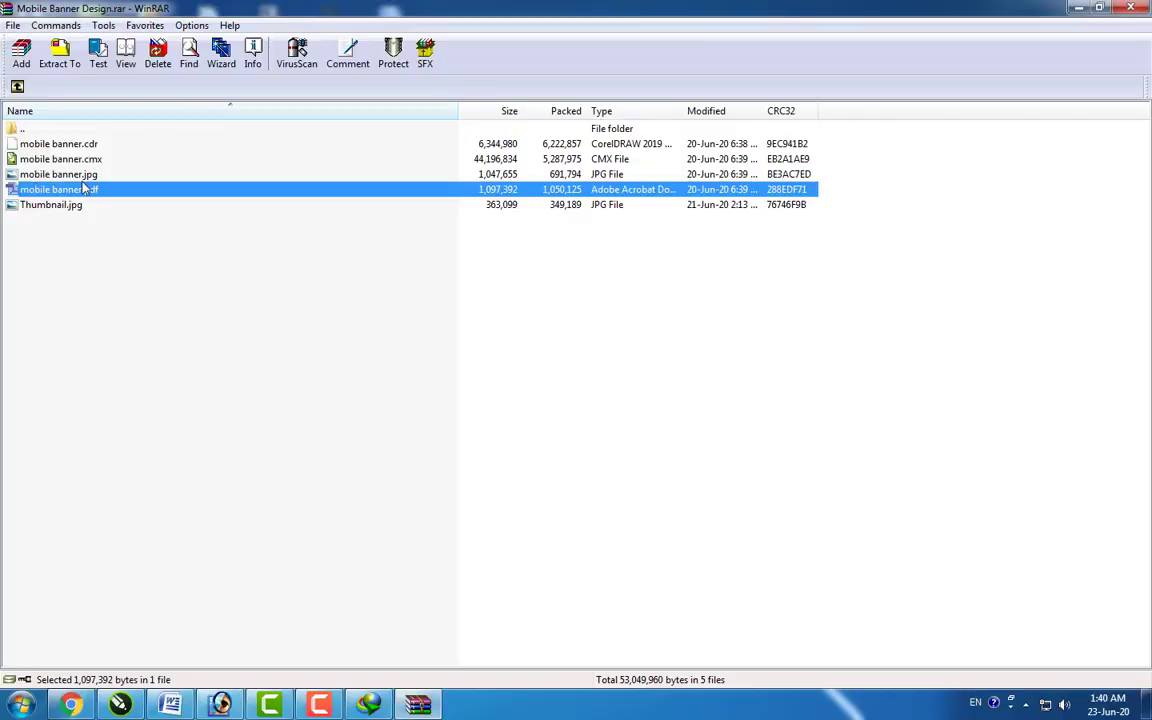
click(83, 145)
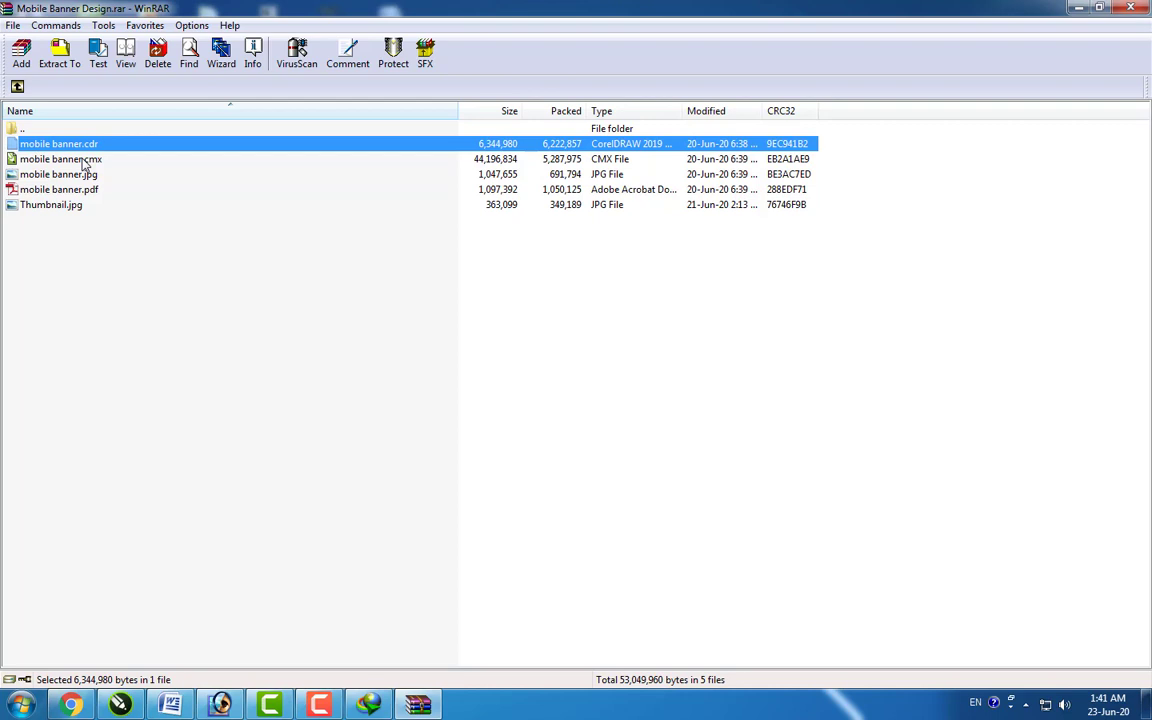
double_click(85, 162)
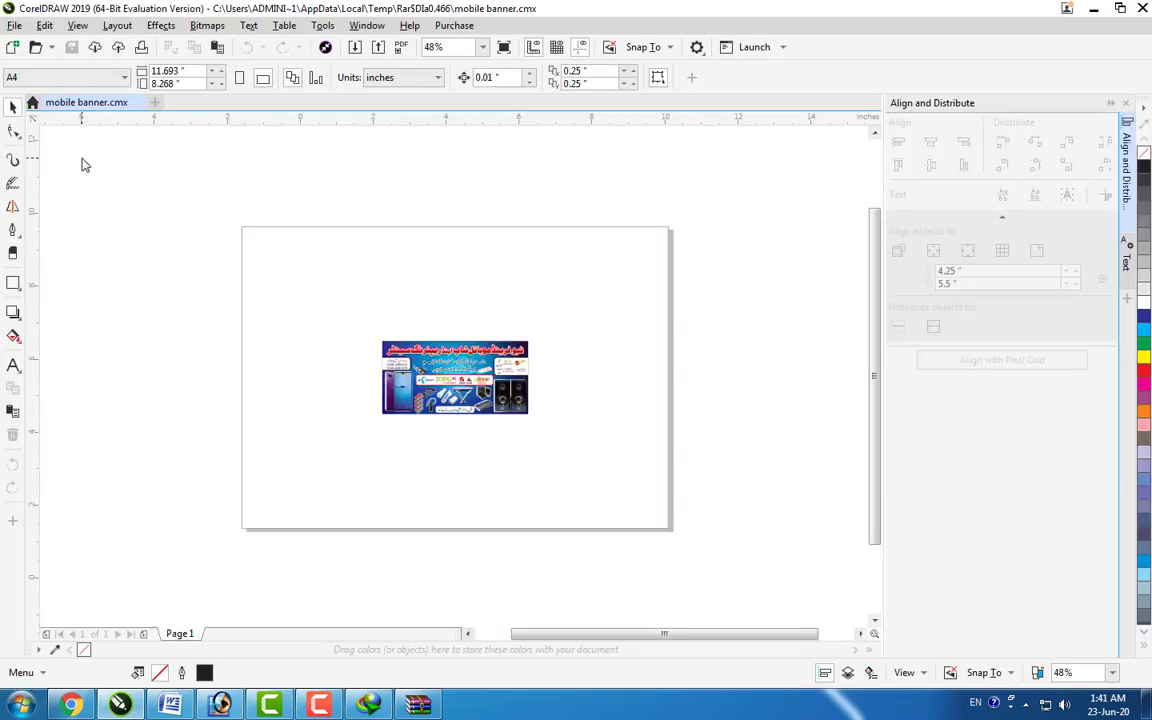
key(F8)
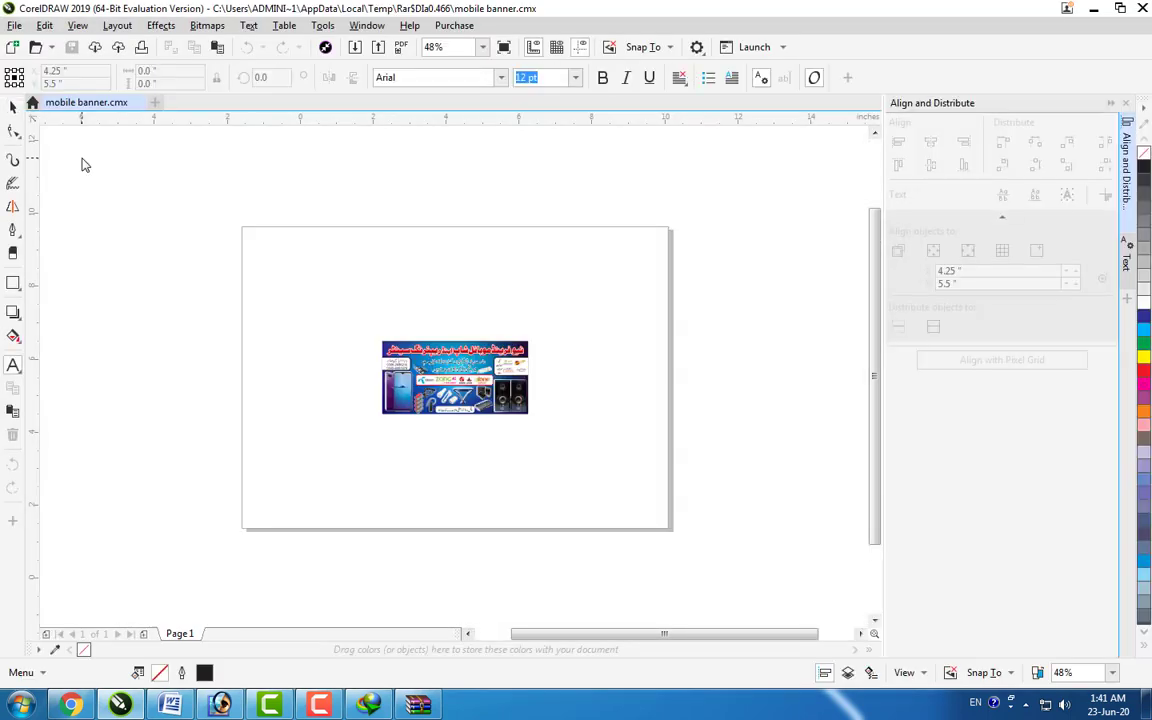
key(F4)
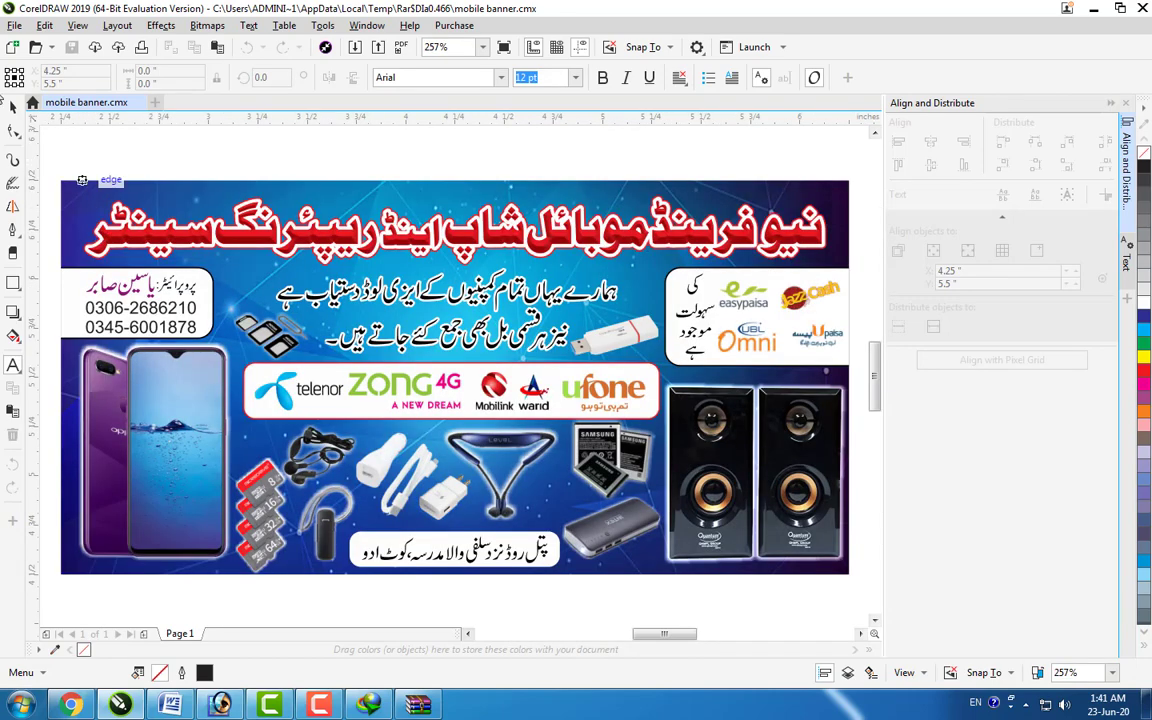
Ungroup all objects in the banner's headline and move its shaded red text layer up about 0.36 inches.
click(9, 107)
click(257, 226)
right_click(257, 226)
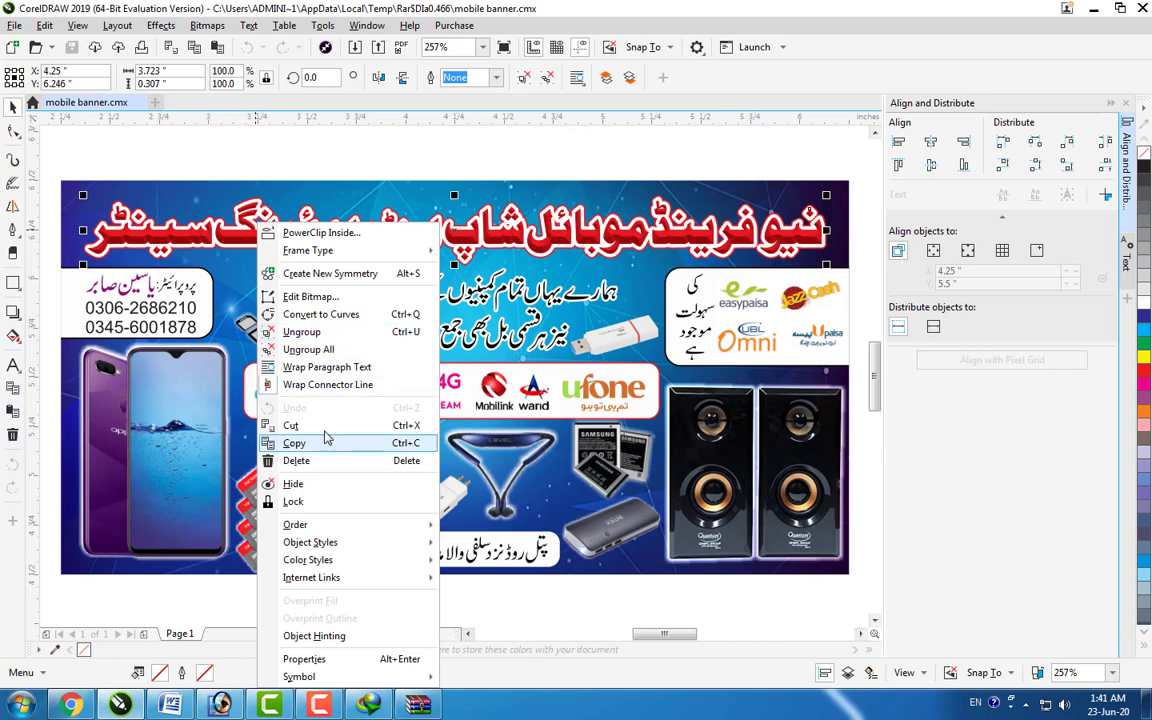
click(340, 349)
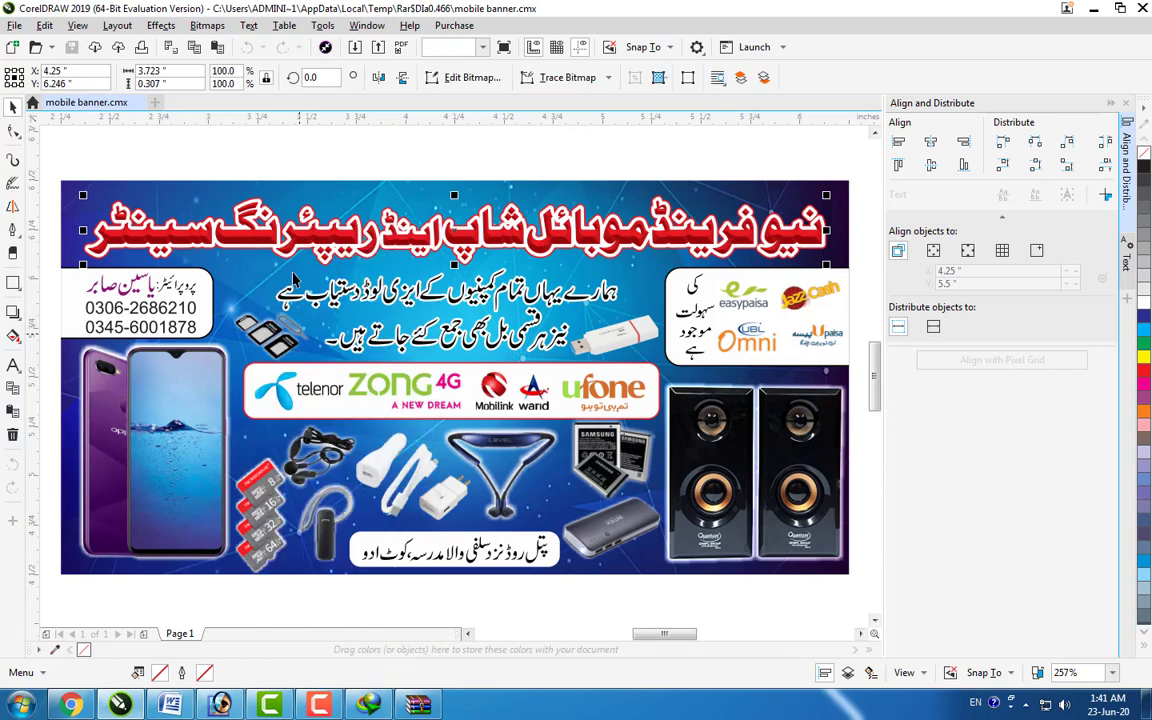
click(257, 162)
drag(329, 202, 344, 135)
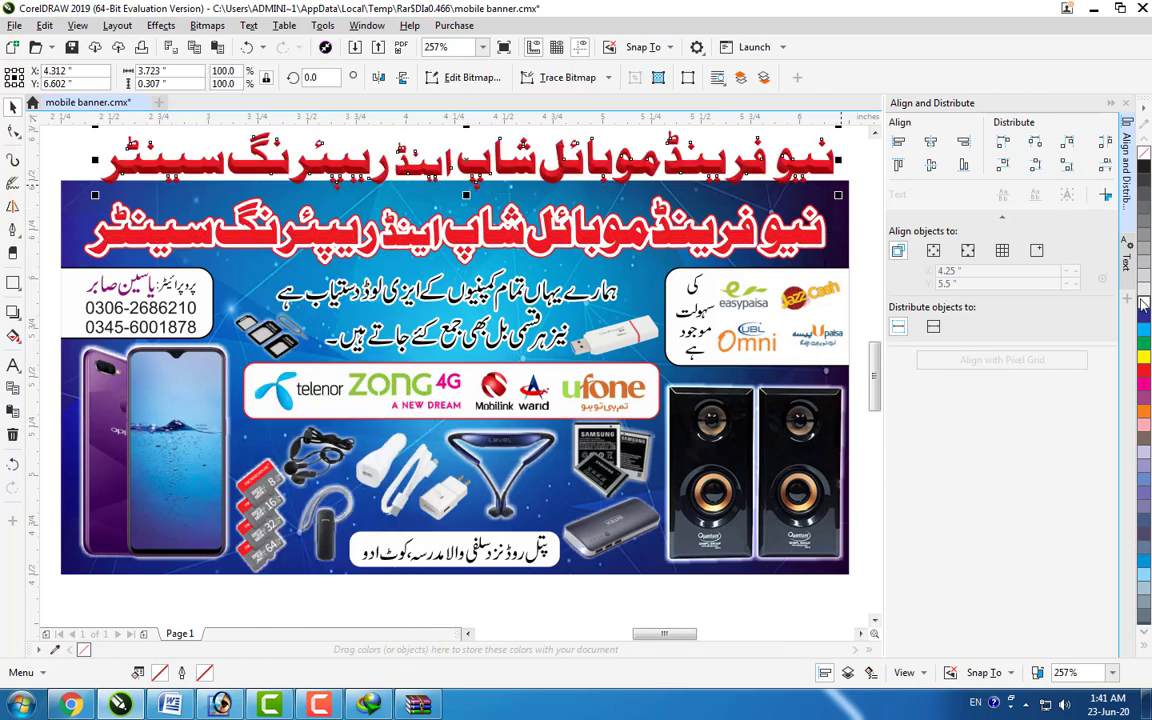
Fill the next headline text layer orange, shift it above the white outline layer, and fill one small outlined letter piece dark blue.
key(Tab)
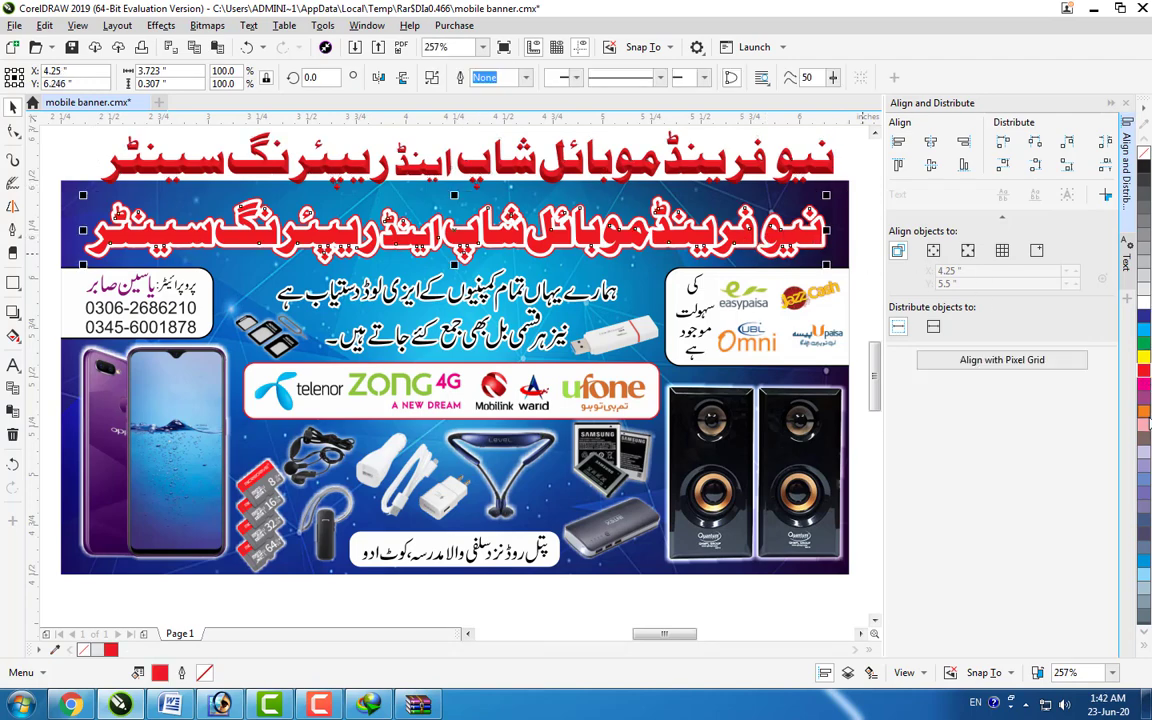
click(1143, 412)
key(Up)
key(Tab)
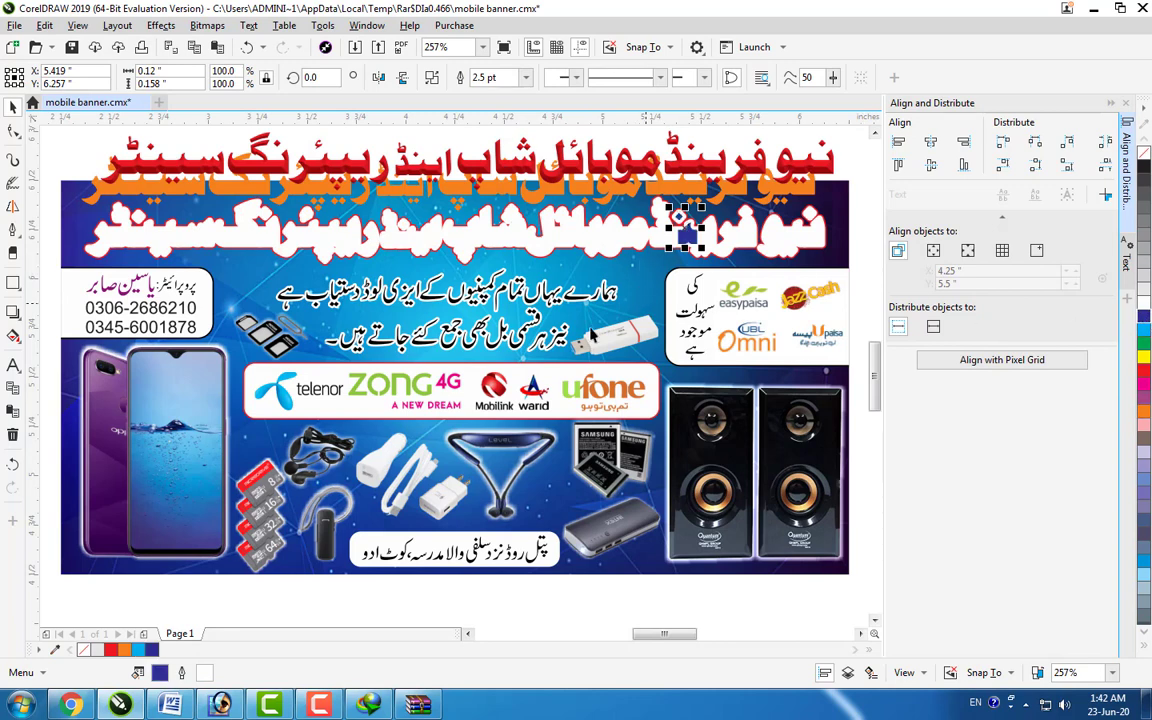
Select several individual banner elements, try an orange fill on the network-logo box, undo it and set the box's fill to white.
click(595, 335)
click(478, 340)
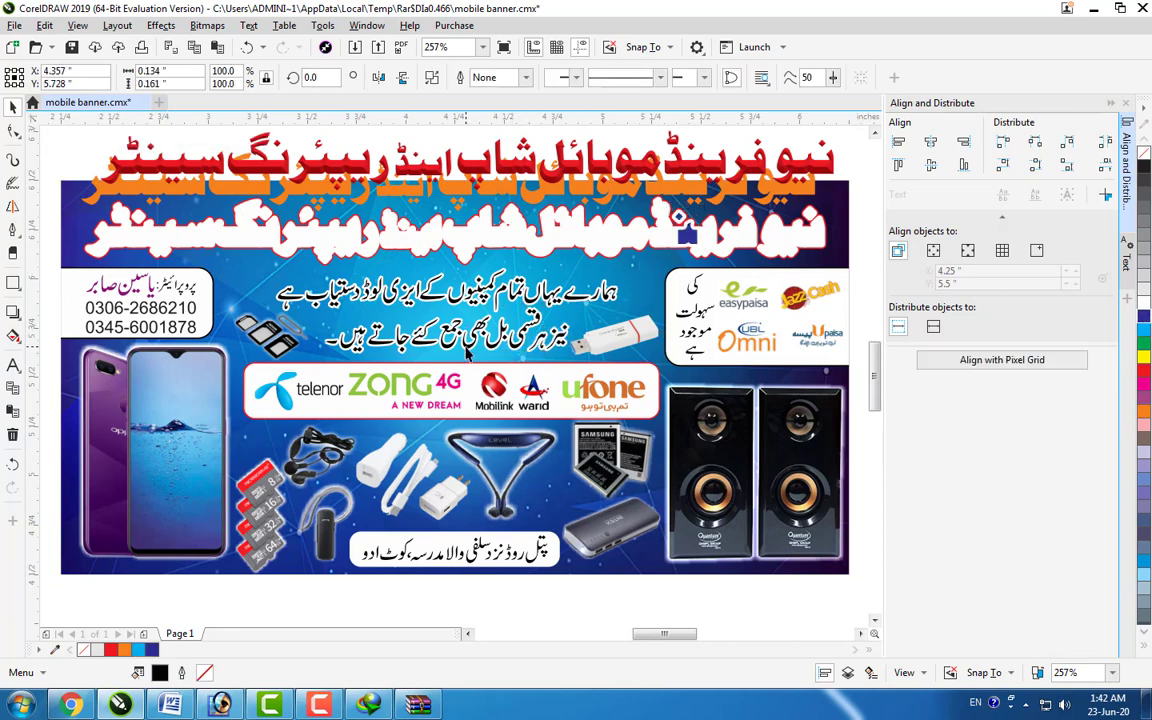
click(297, 340)
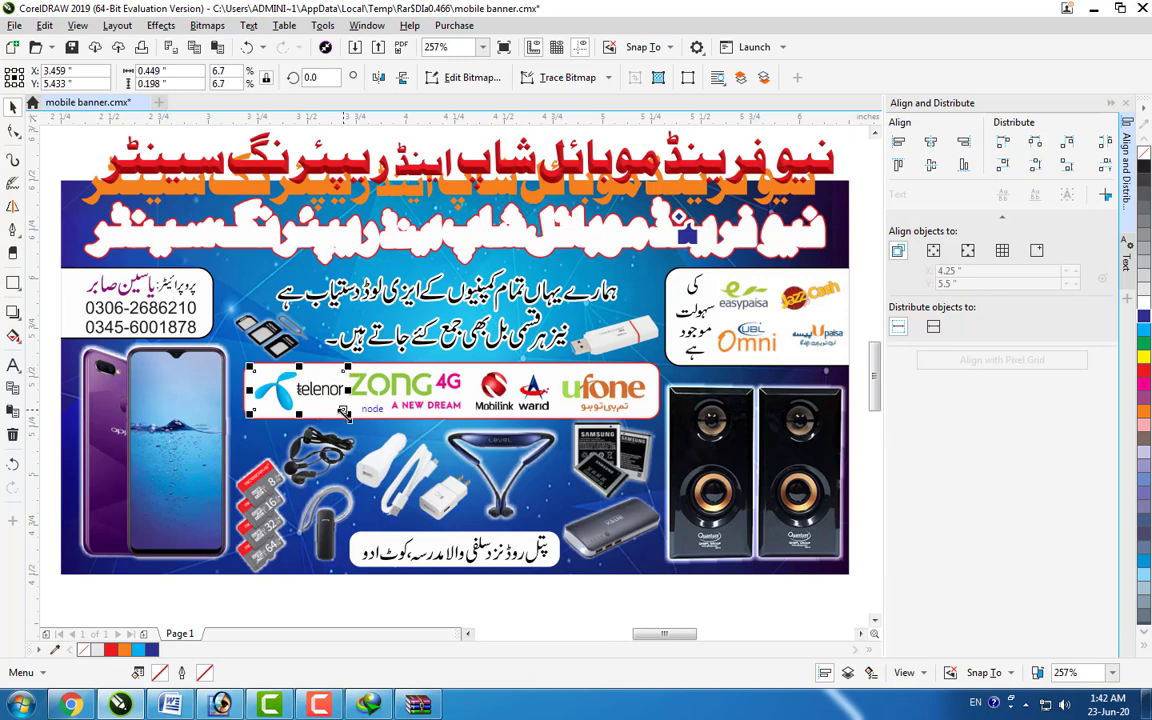
click(378, 427)
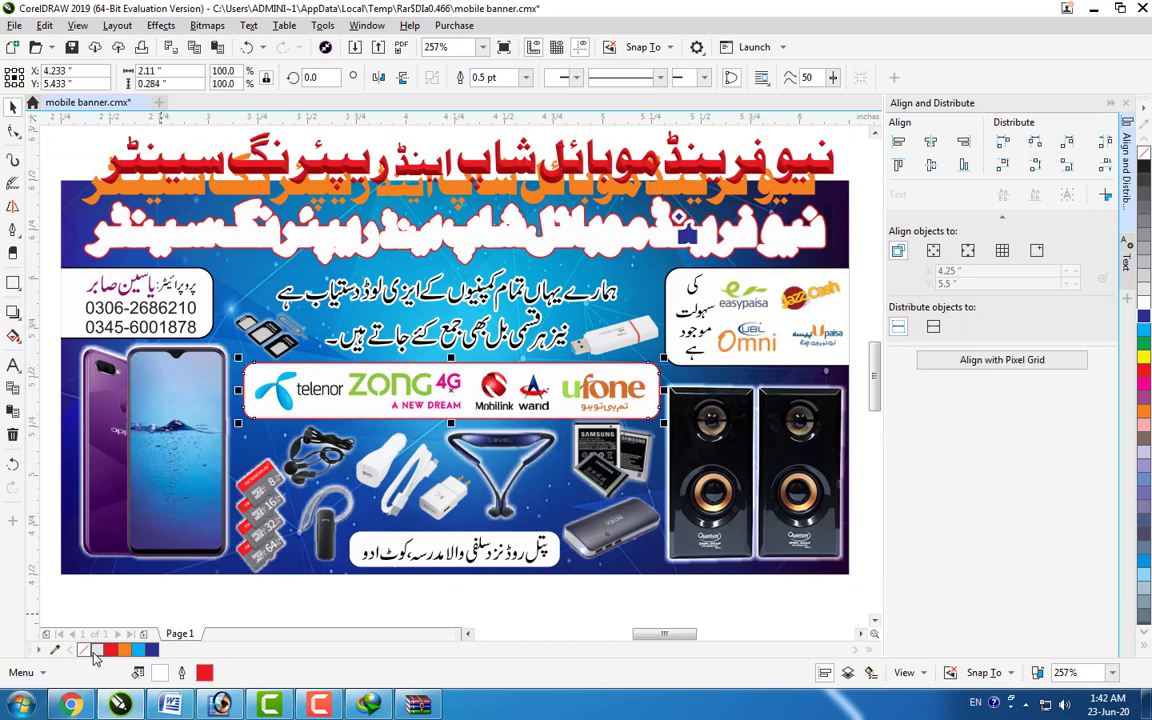
click(356, 377)
click(124, 650)
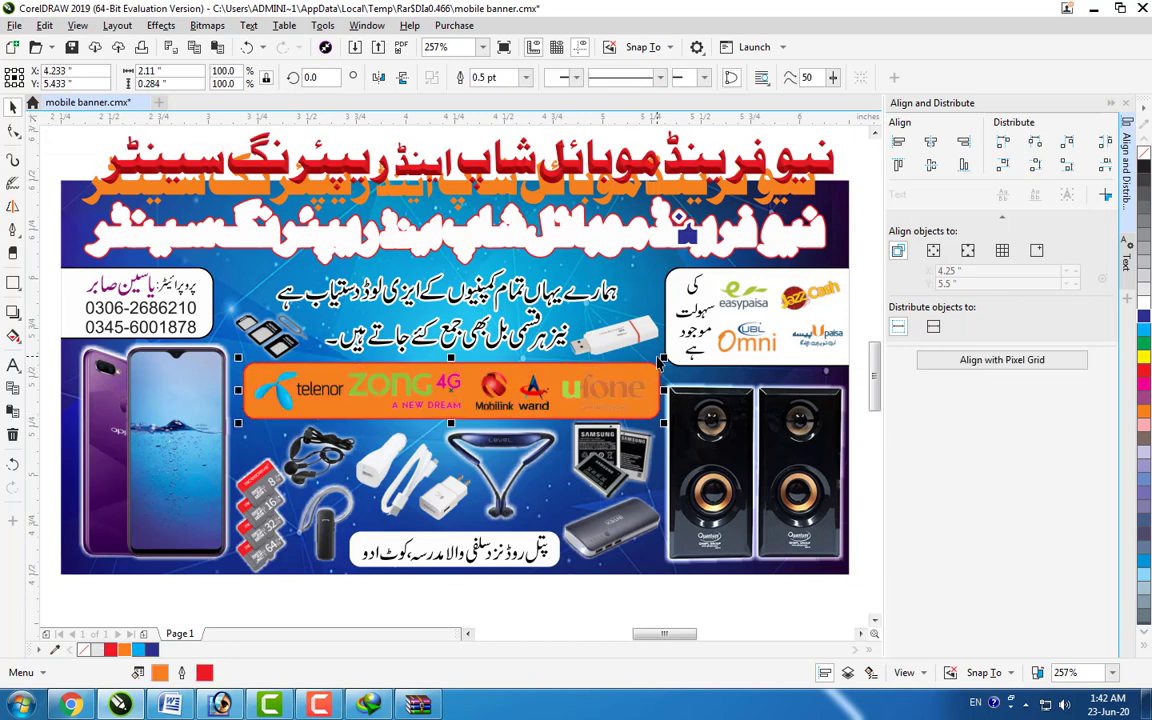
key(ctrl+z)
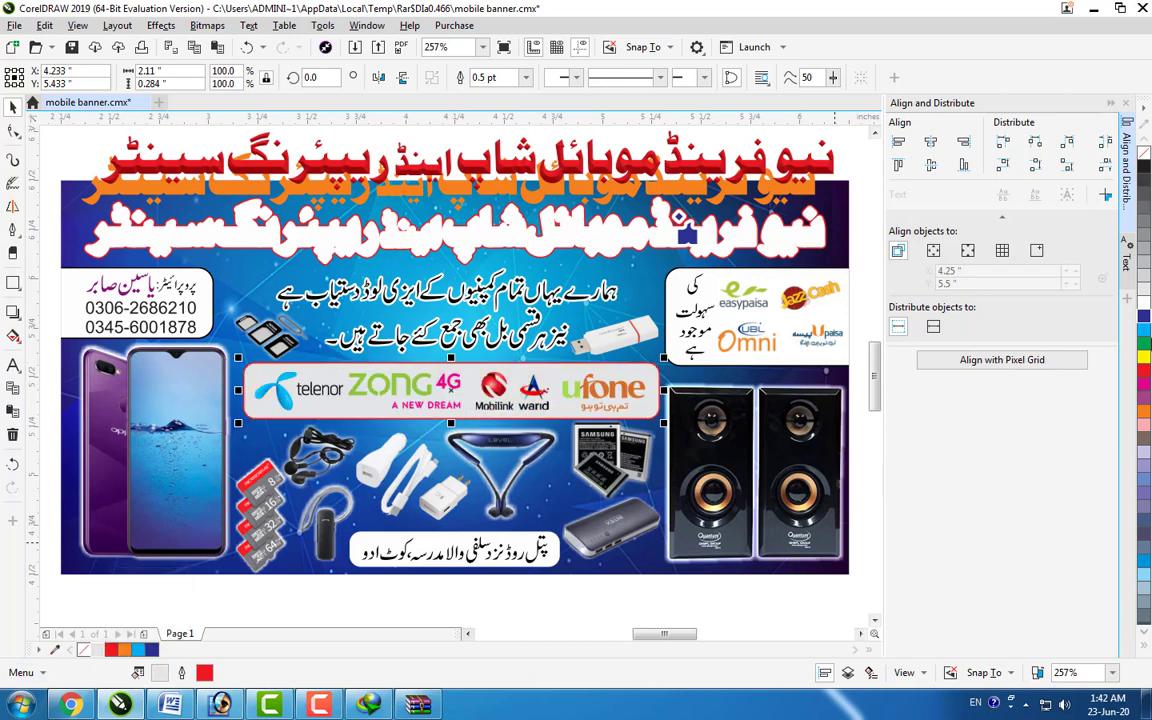
click(1142, 303)
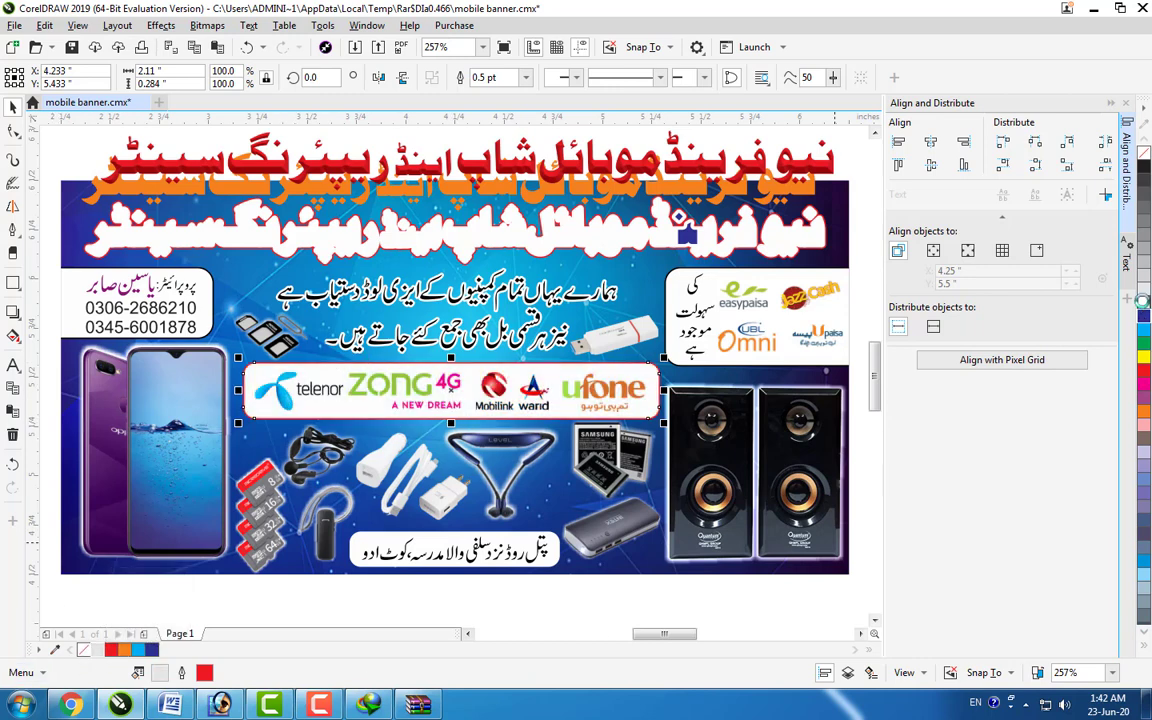
Recolor two parts of the proprietor's name green and magenta, and fill both phone numbers below it green.
click(108, 284)
scroll(108, 288, up, 3)
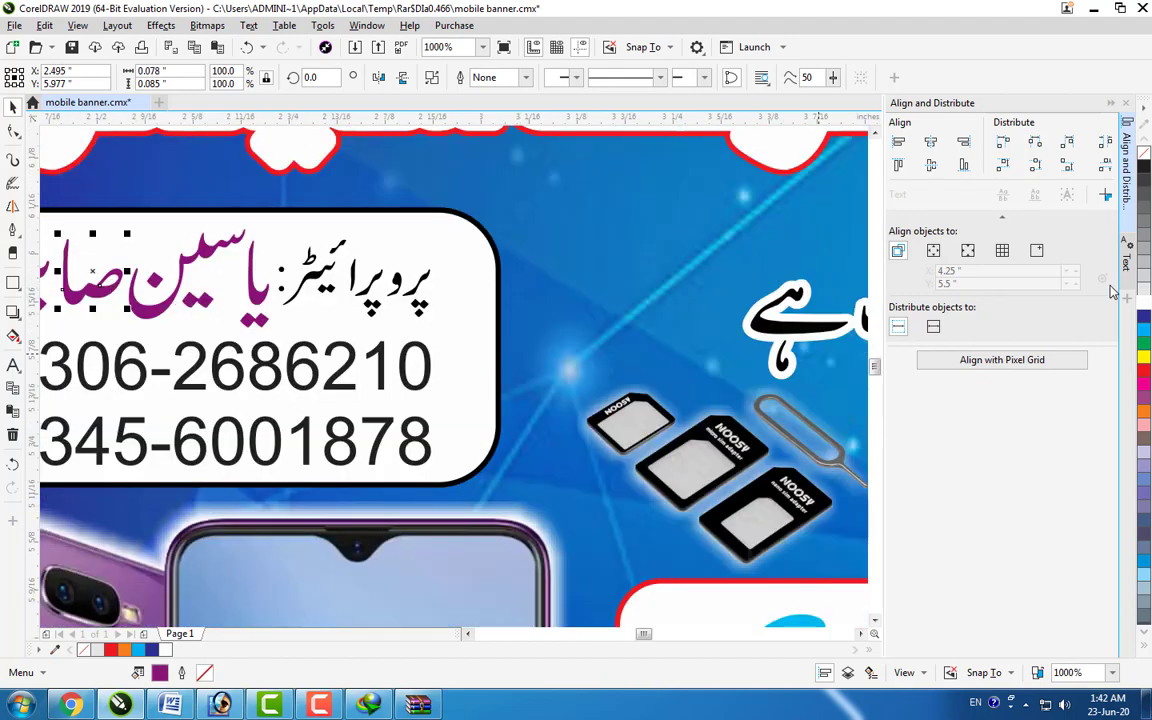
click(1143, 343)
click(150, 276)
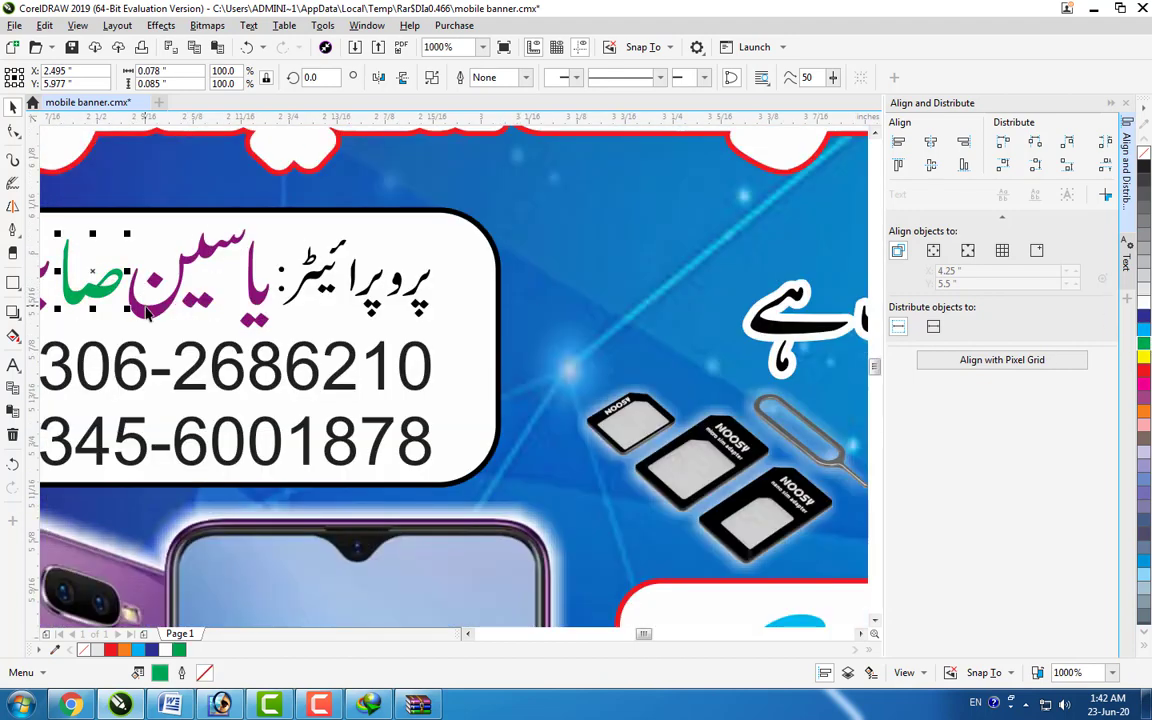
click(1143, 425)
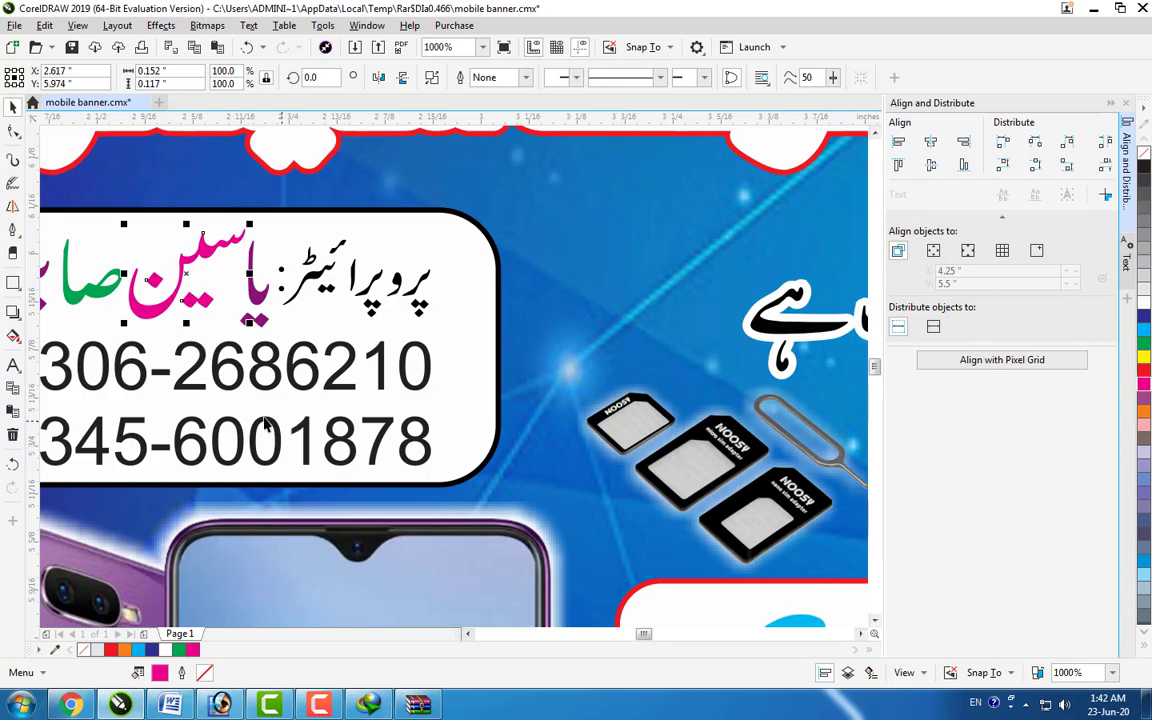
click(265, 385)
click(180, 650)
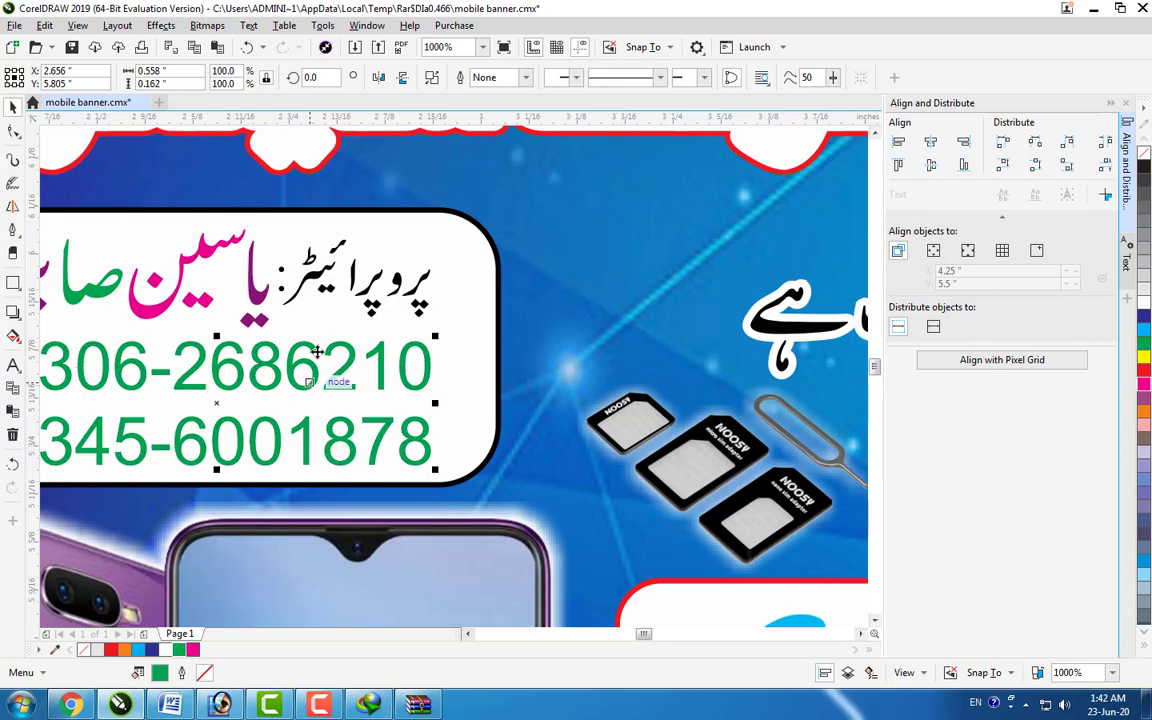
Deselect everything, minimize CorelDRAW and WinRAR to reach the desktop, and dismiss the Windows color scheme prompt.
scroll(305, 360, down, 3)
scroll(230, 355, up, 1)
click(88, 291)
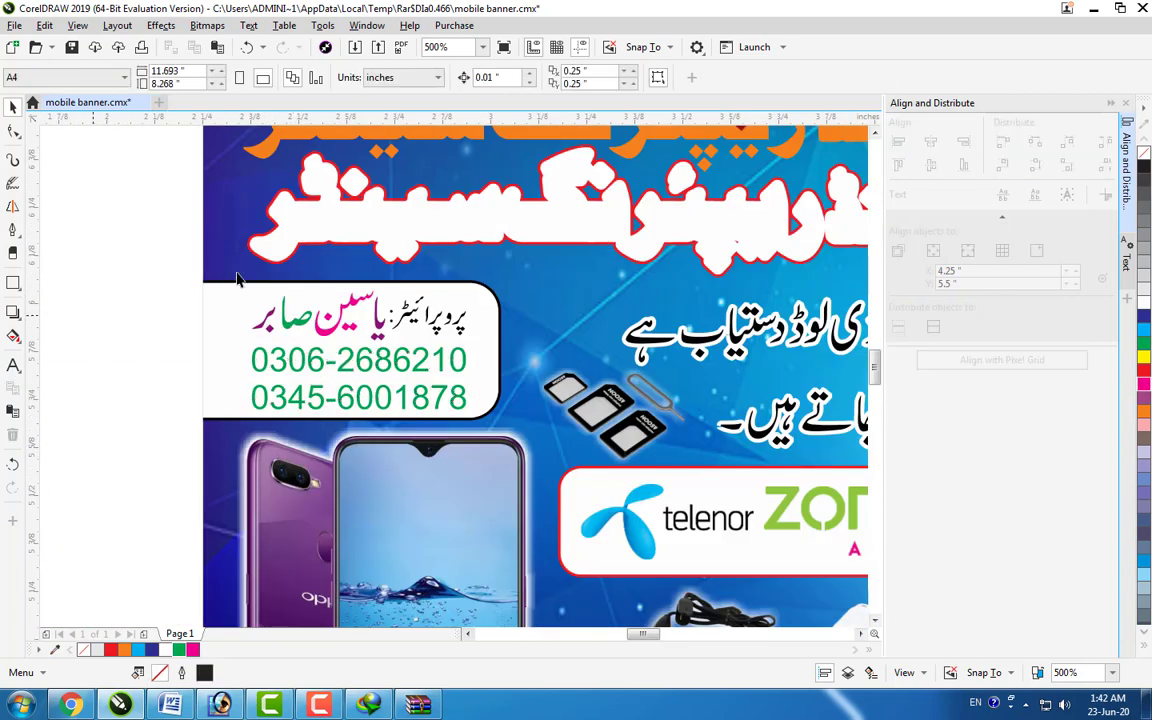
scroll(327, 192, down, 2)
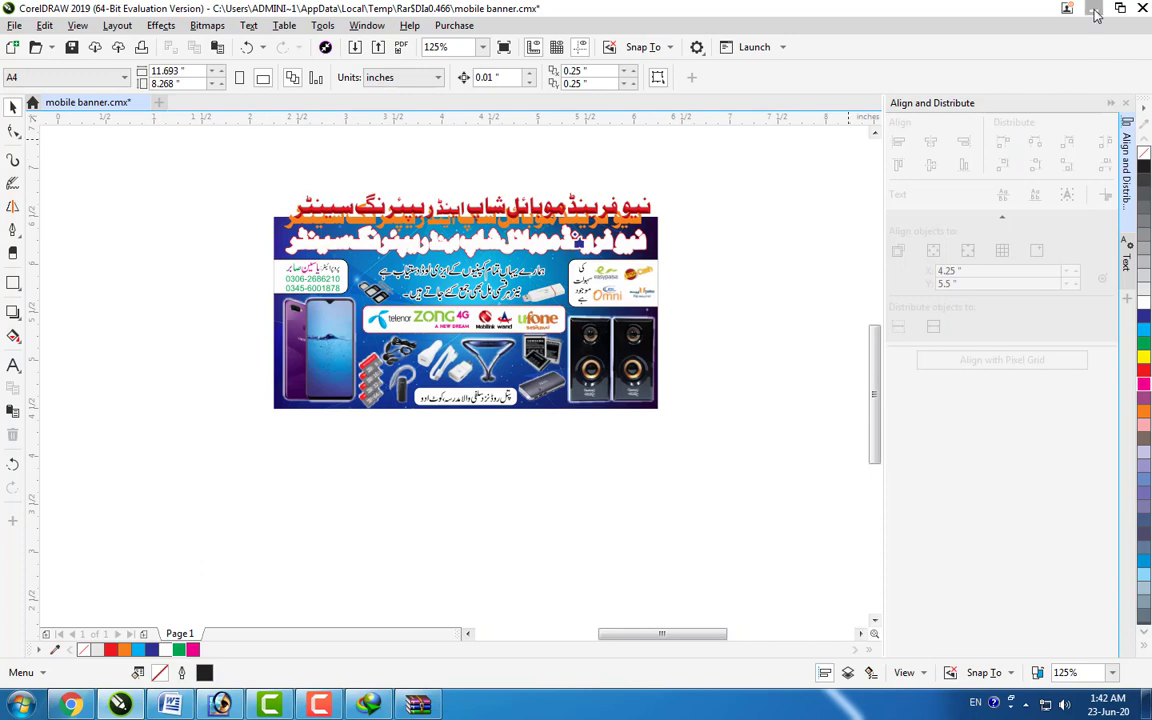
click(143, 103)
click(571, 389)
click(1094, 9)
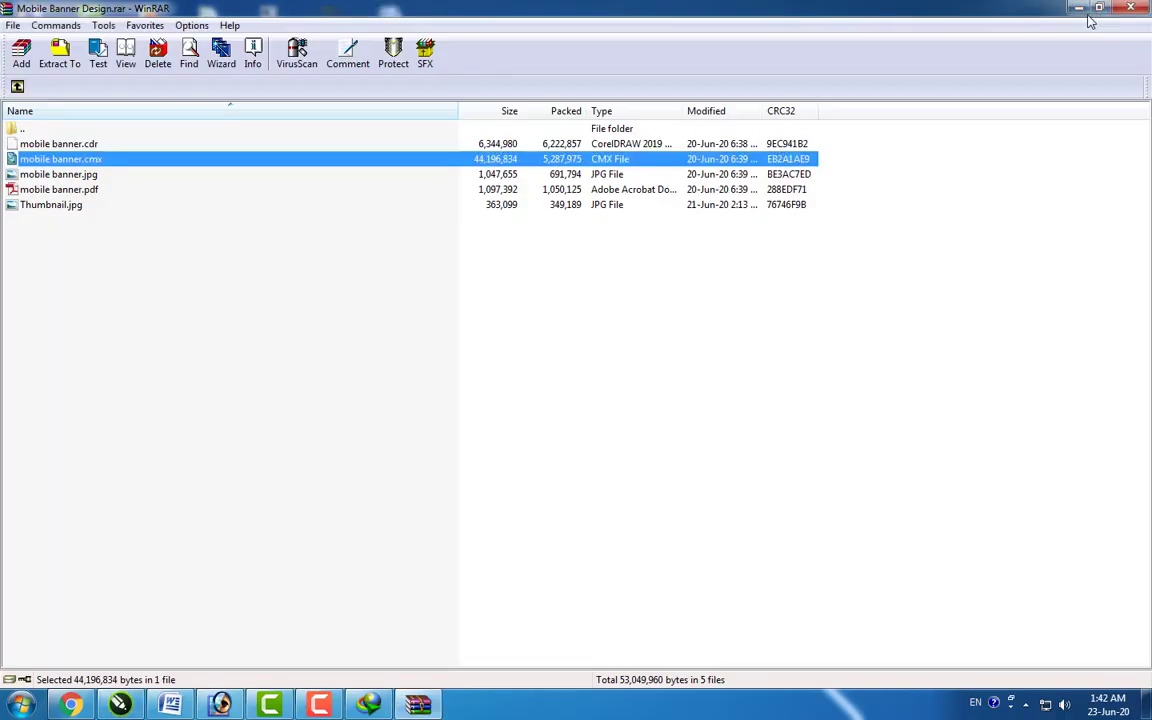
click(986, 8)
click(1014, 62)
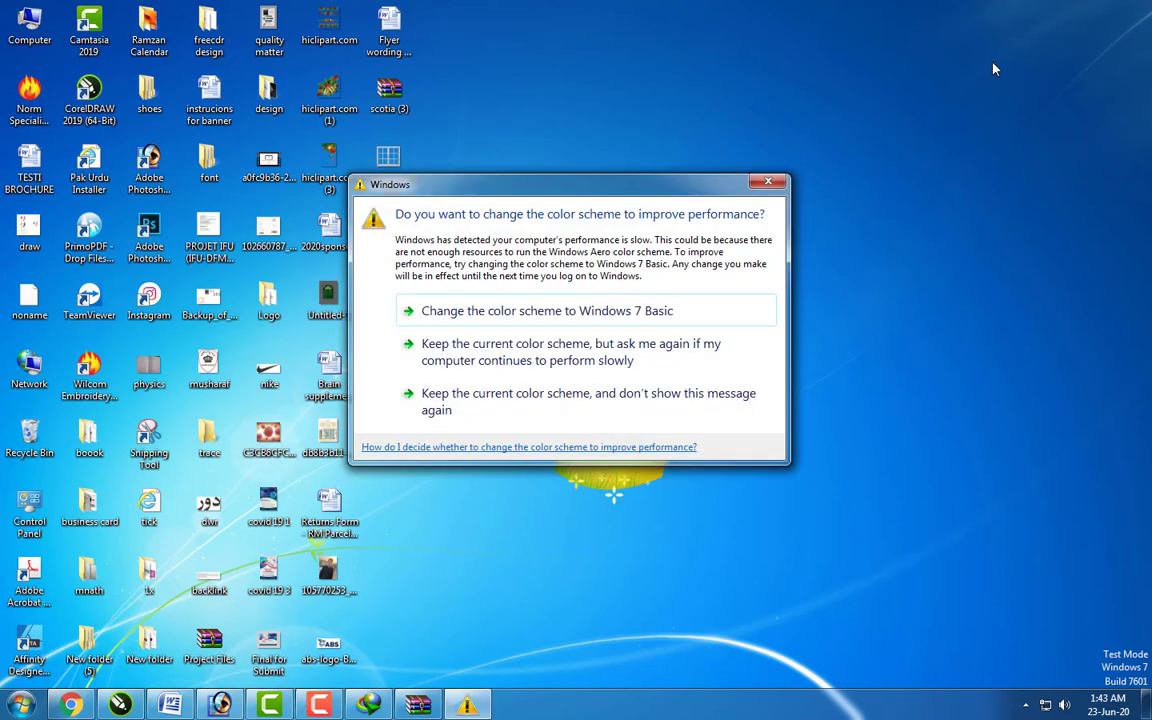
click(768, 181)
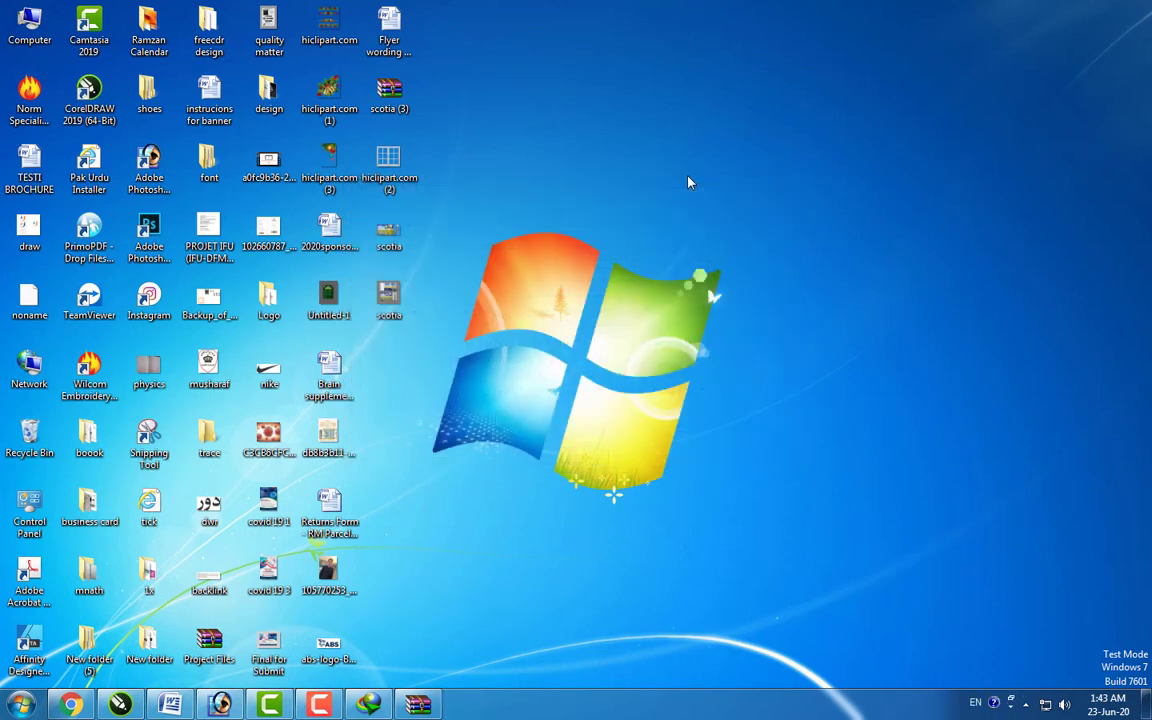